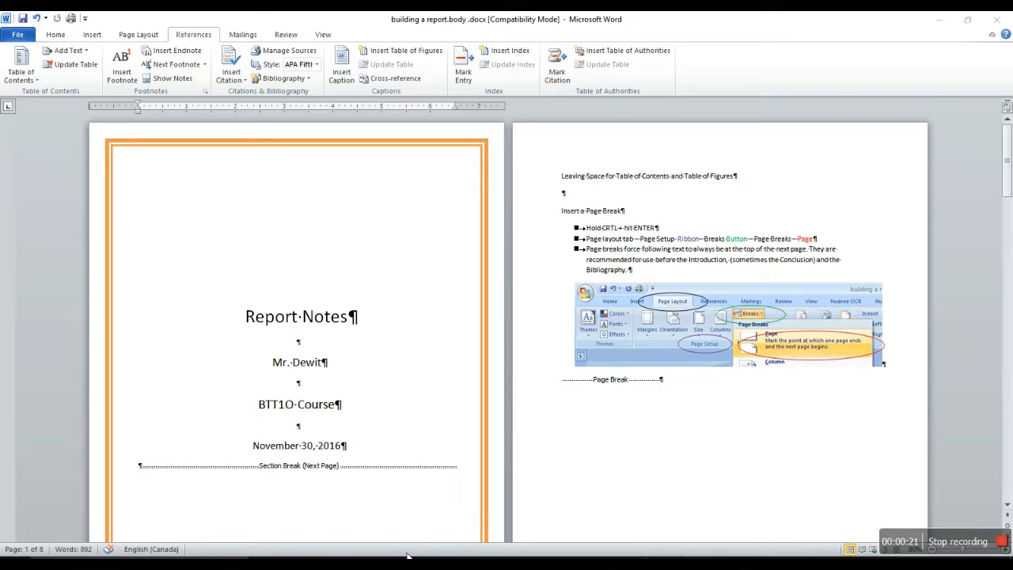
- Switch to Document5 and look over its bordered title page and the blank second page
mouse_move(420, 557)
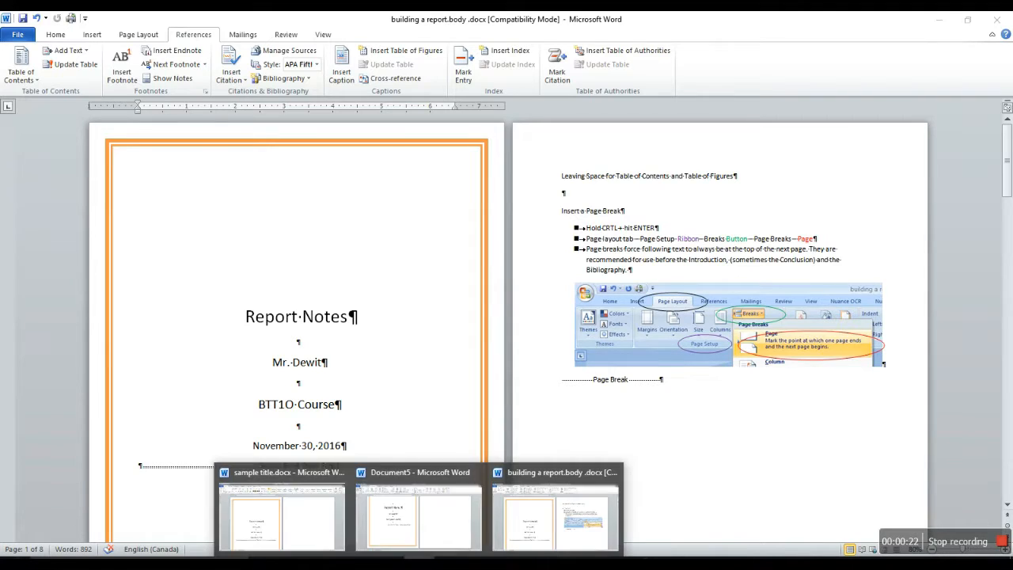
click(410, 536)
scroll(590, 412, up, 3)
scroll(597, 424, down, 3)
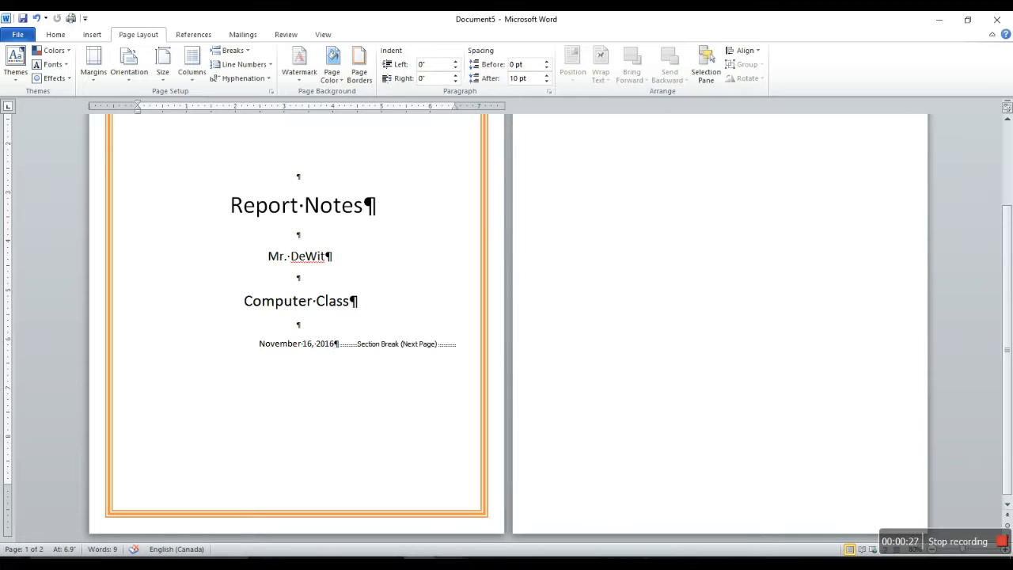
- Switch to building a report.body .docx and read through the page break notes, Introduction, Styles and heading sections
mouse_move(419, 557)
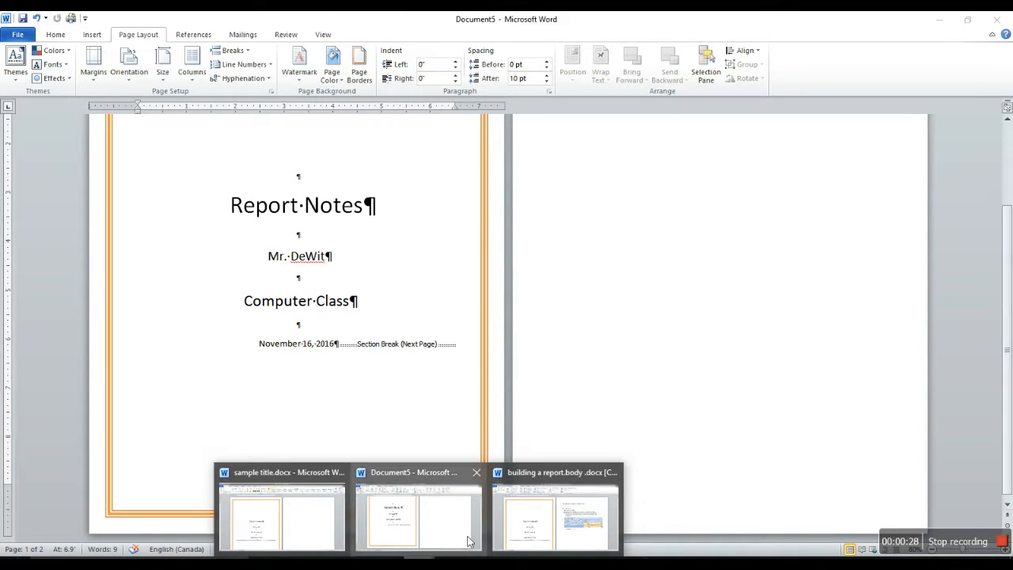
click(574, 525)
scroll(664, 348, down, 2)
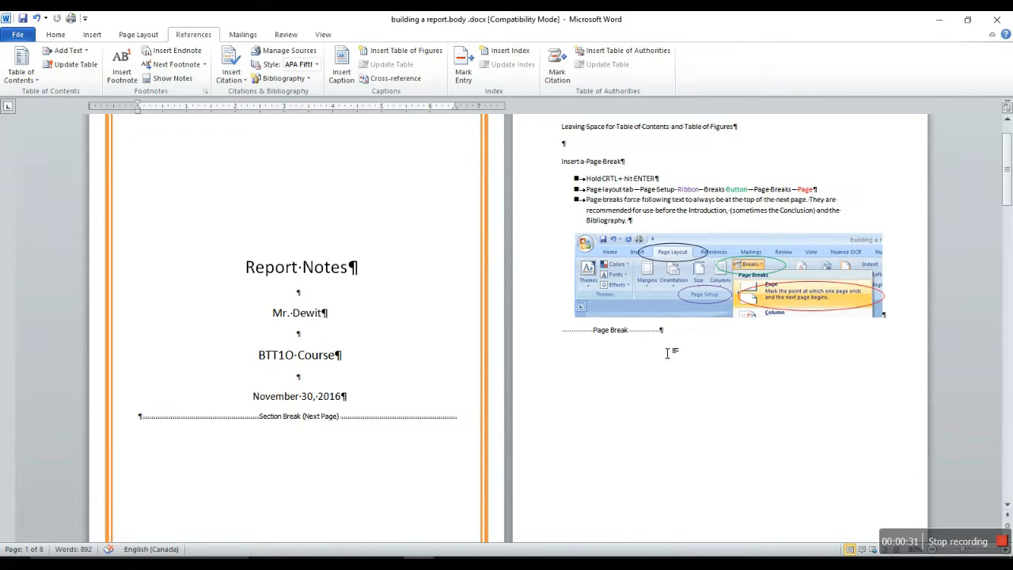
scroll(686, 367, down, 12)
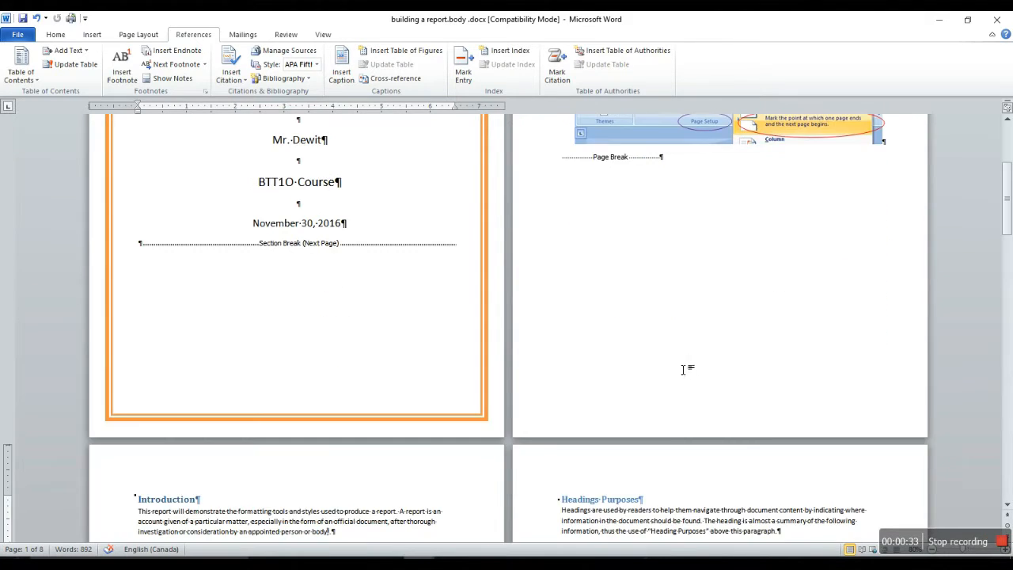
scroll(676, 368, down, 1)
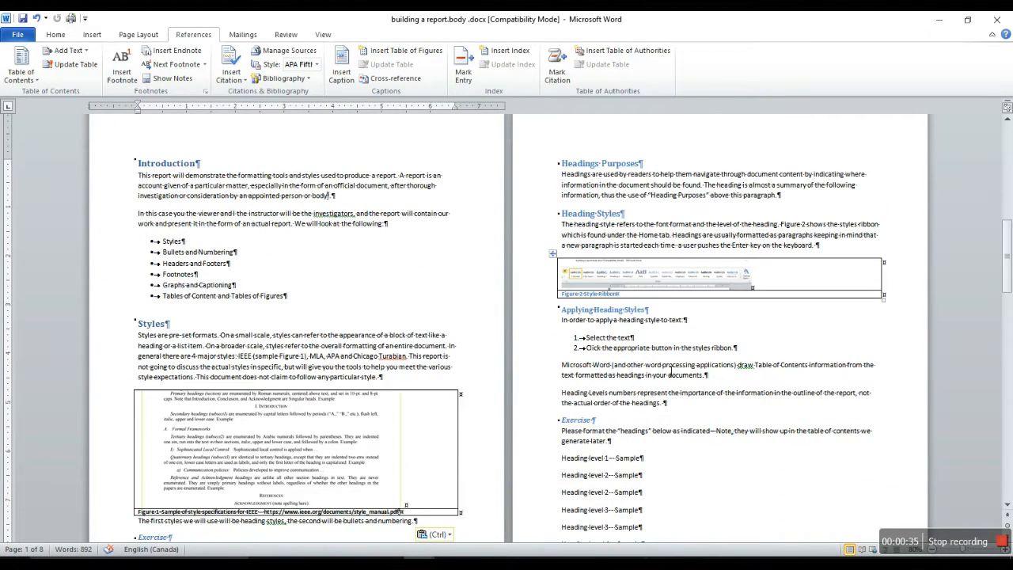
scroll(454, 297, down, 2)
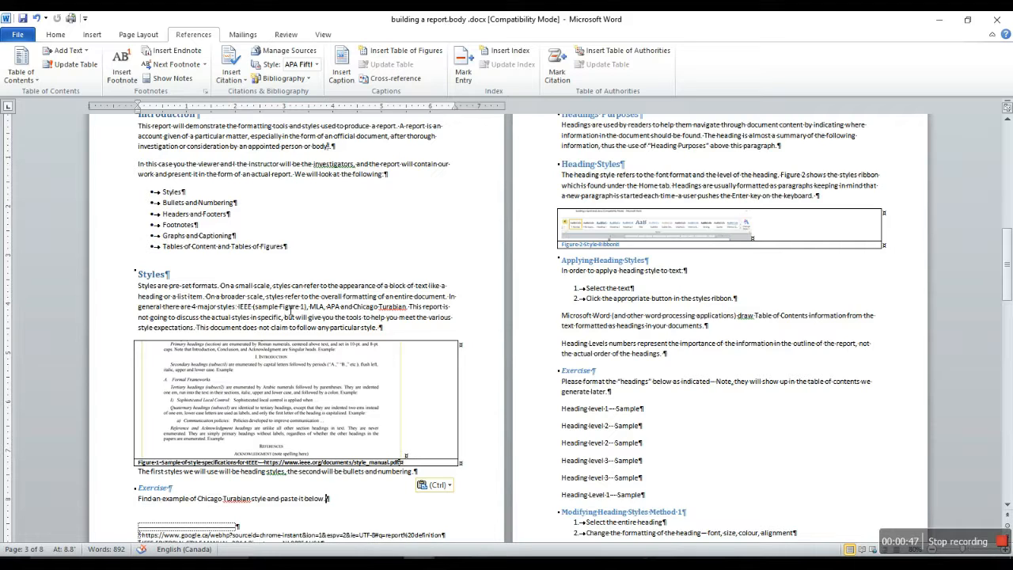
scroll(299, 311, down, 2)
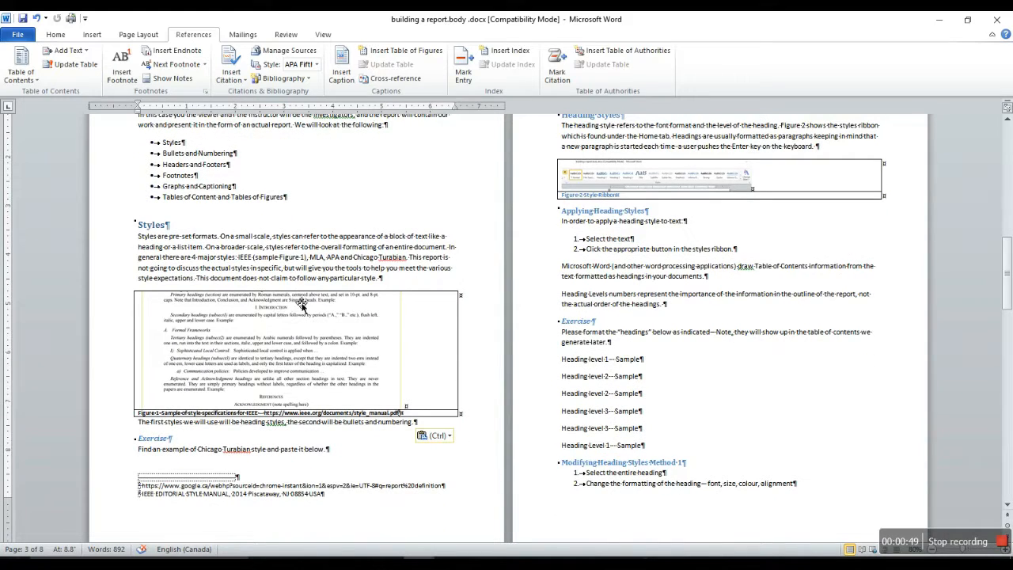
- Examine the available heading styles and the report's instructions on applying and modifying heading styles, including the exercises
click(56, 34)
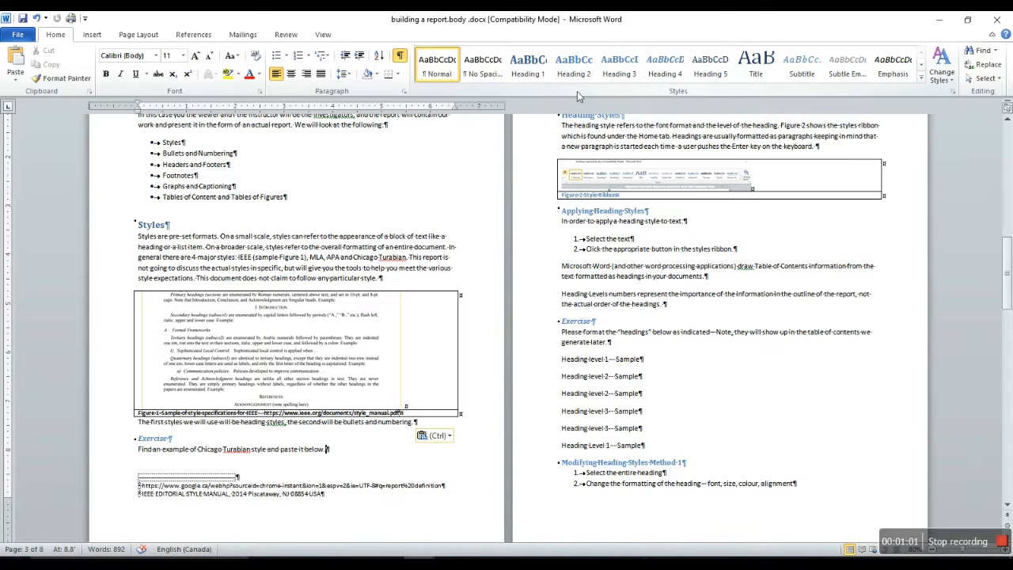
scroll(746, 192, up, 5)
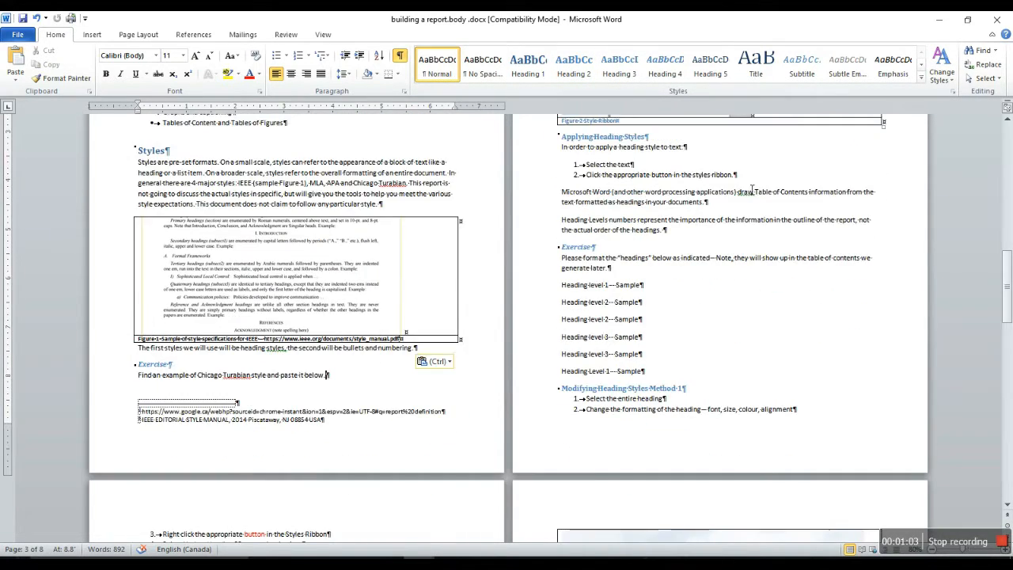
scroll(747, 193, down, 1)
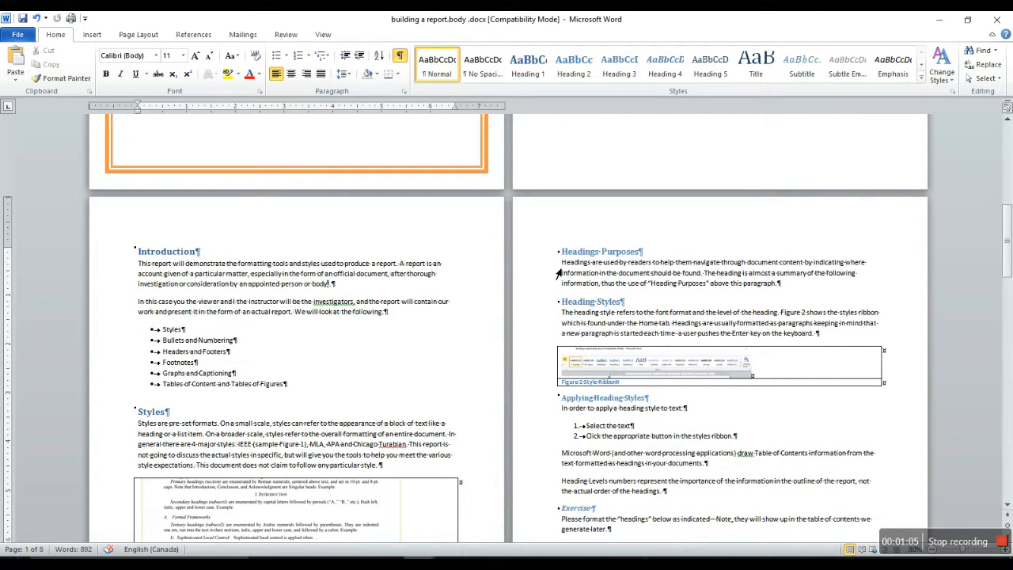
drag(556, 263, 557, 285)
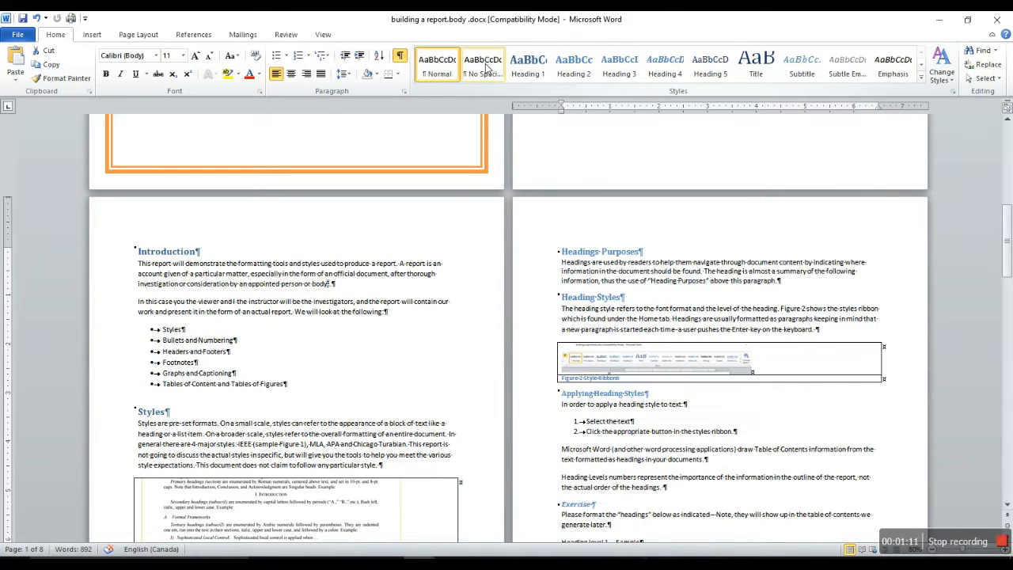
click(643, 283)
scroll(681, 290, down, 1)
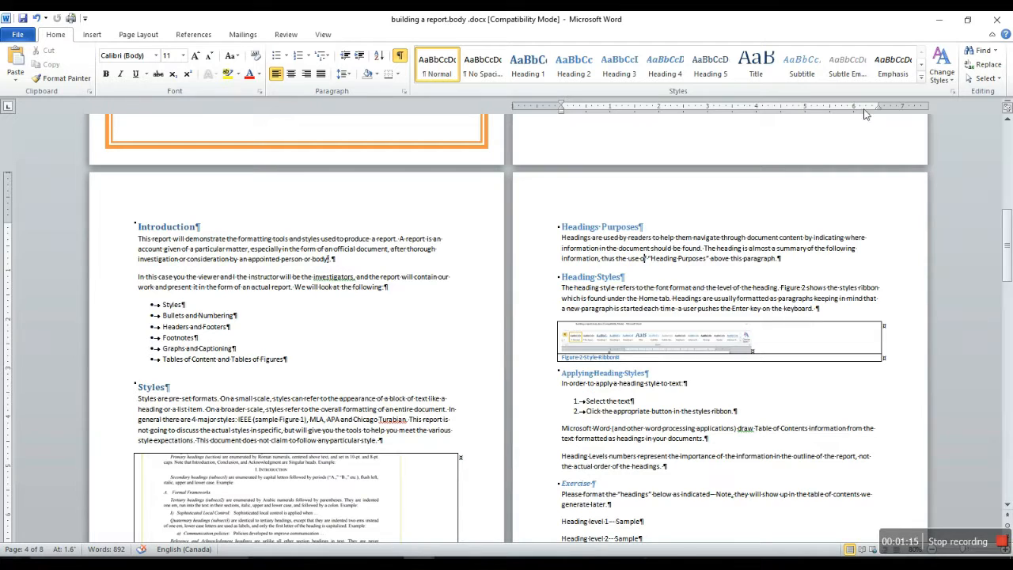
scroll(689, 388, down, 2)
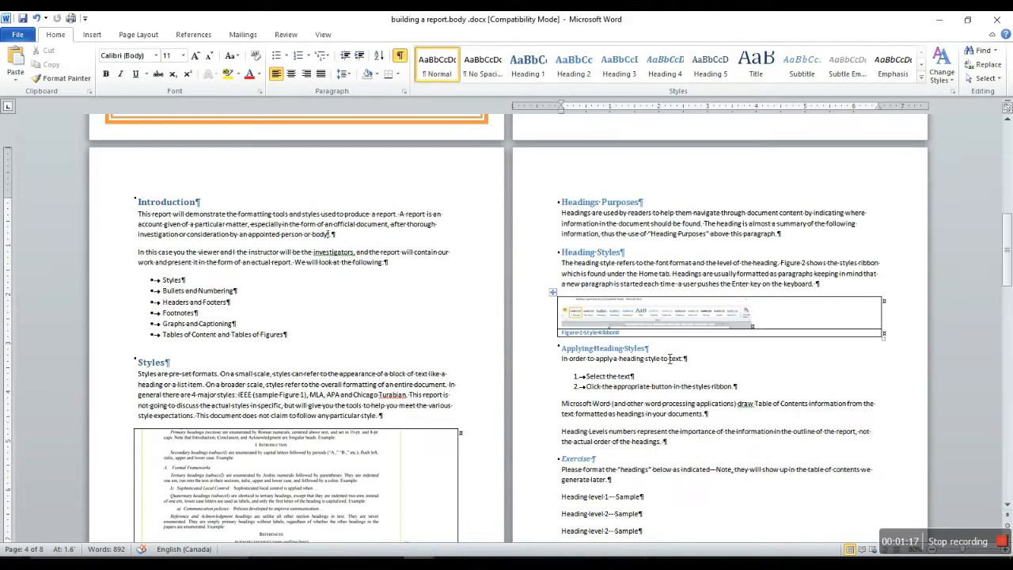
scroll(669, 377, down, 4)
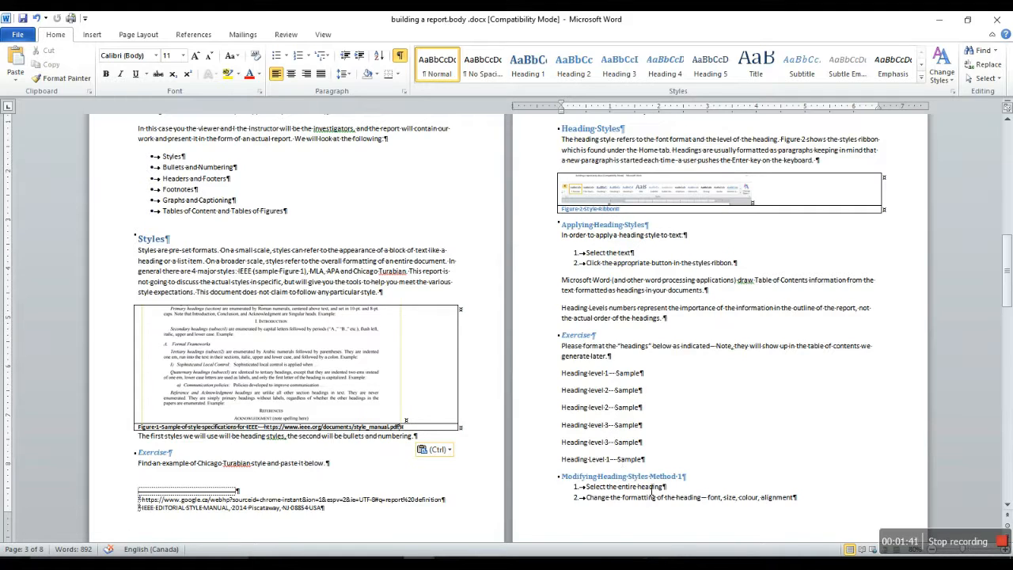
scroll(652, 489, down, 10)
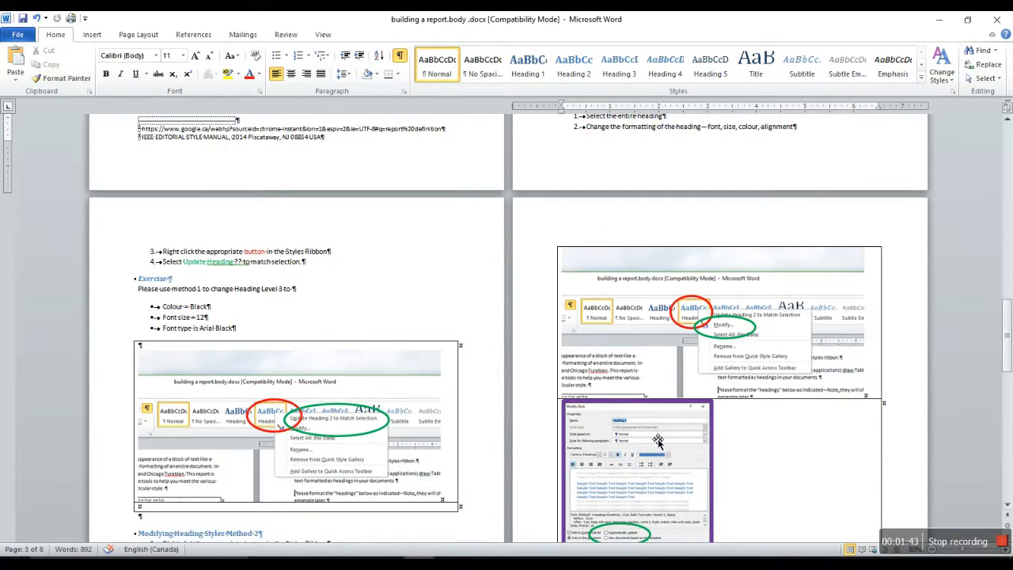
scroll(658, 439, down, 8)
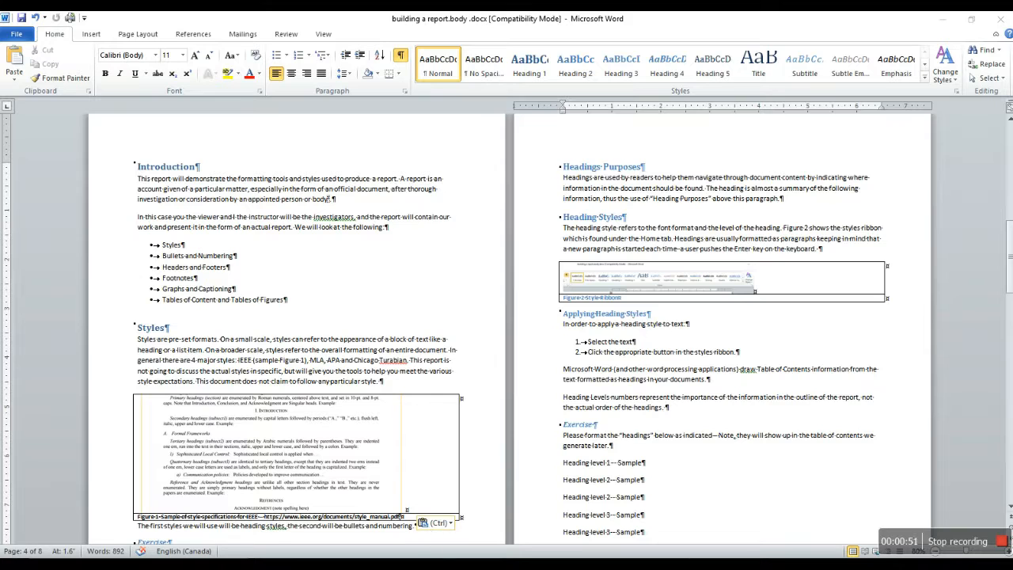
- In Document5, add the line "Table Of Contents" at the start of the second page, followed by blank lines
mouse_move(421, 564)
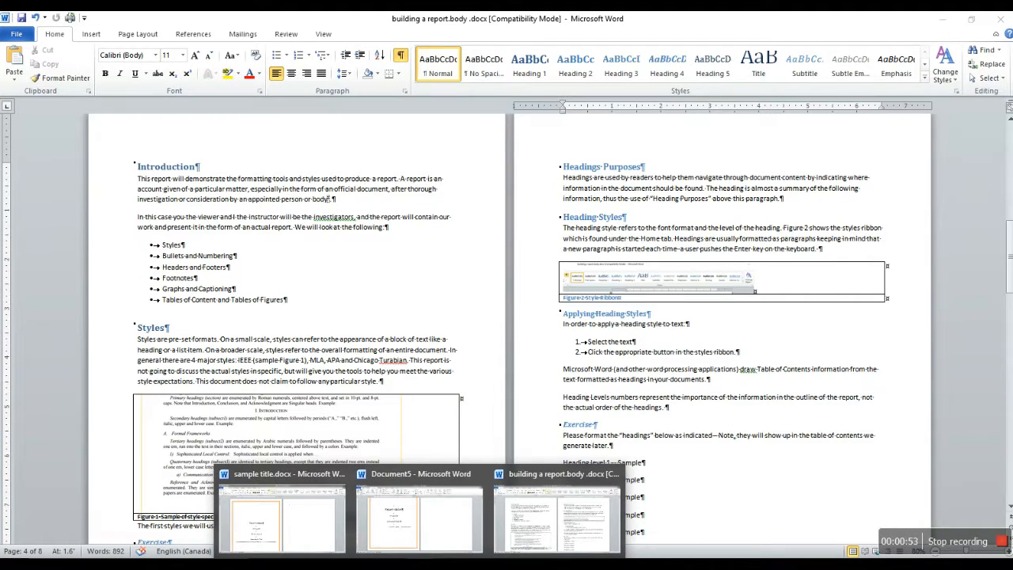
click(419, 514)
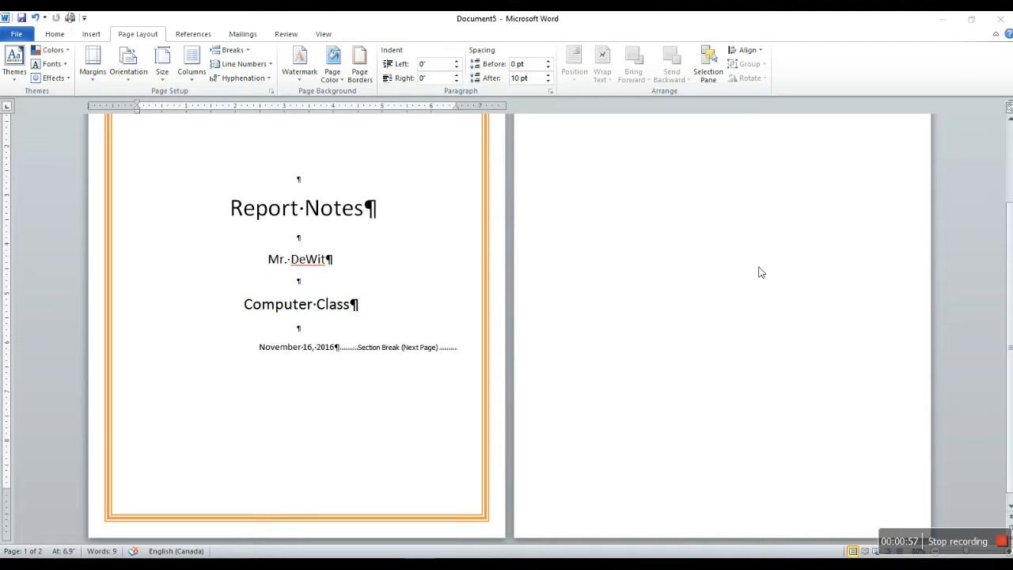
scroll(744, 261, up, 3)
click(578, 179)
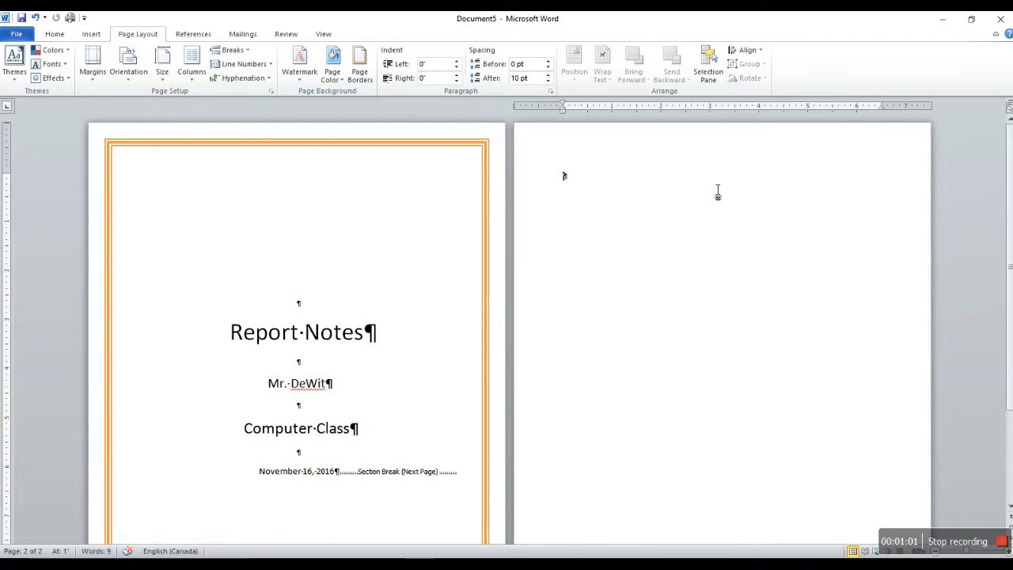
text(Table)
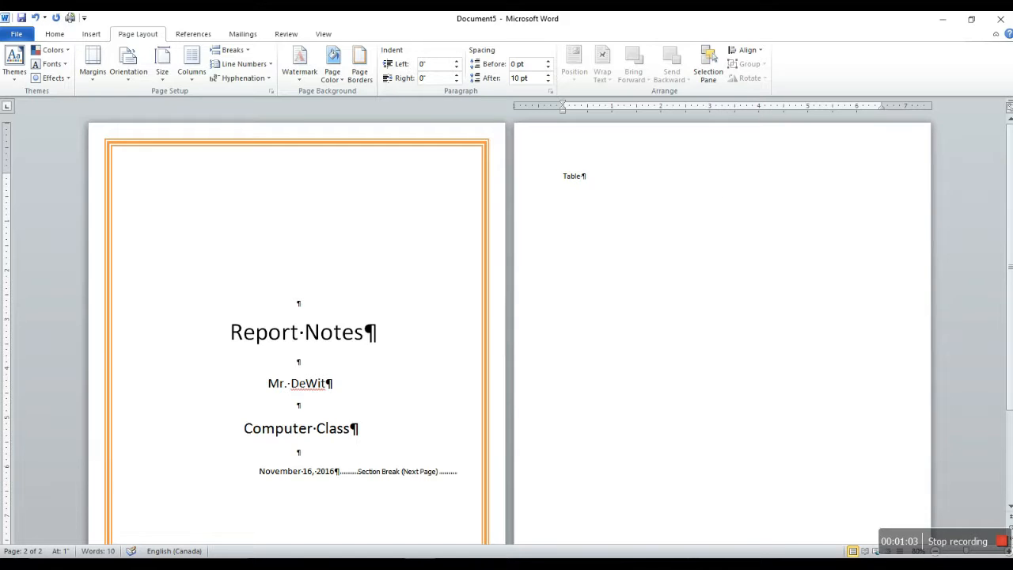
text( Of Contentss)
key(Return)
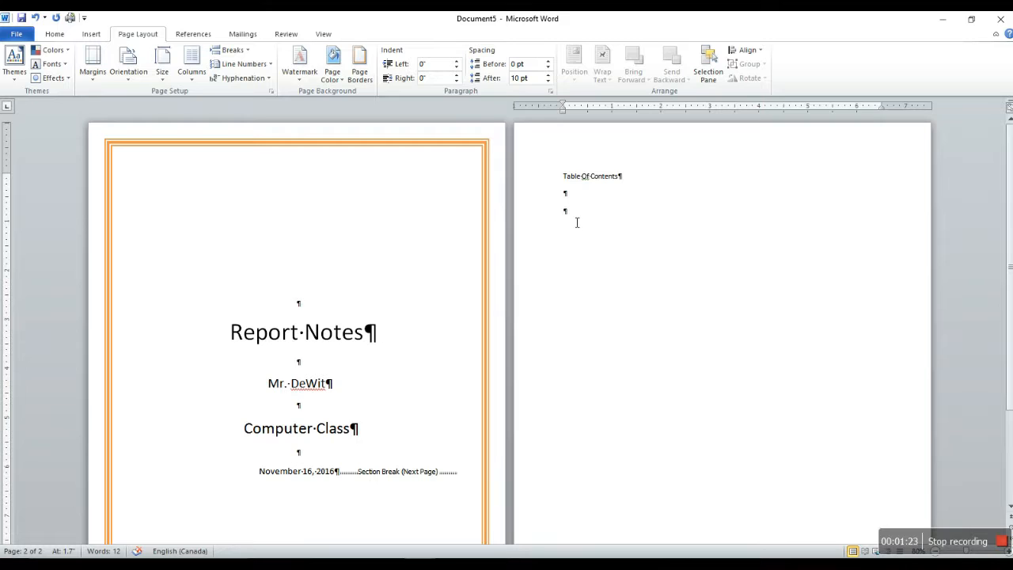
- Insert a page break below the Table Of Contents lines to start a third page
key(ctrl+Return)
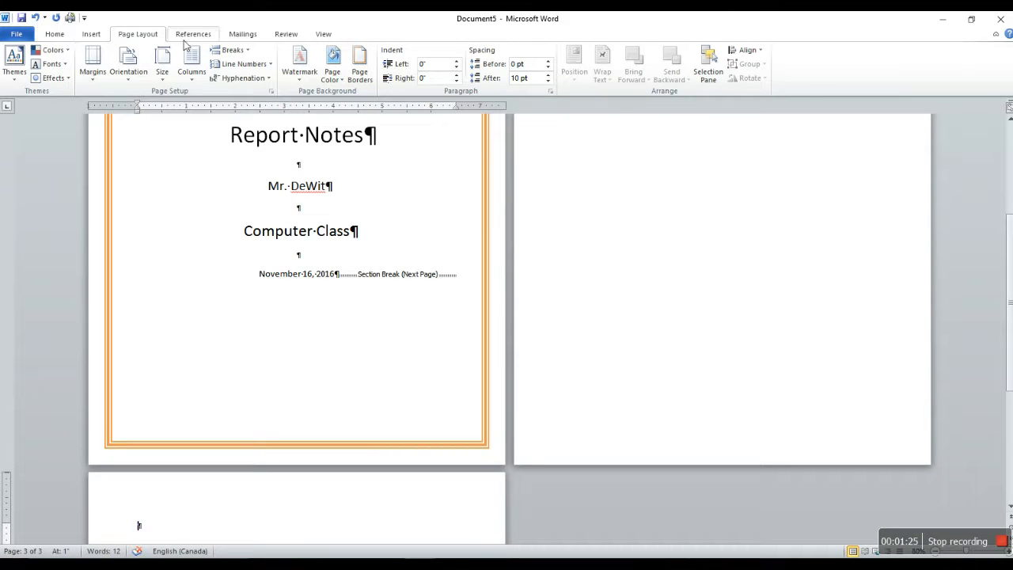
click(228, 52)
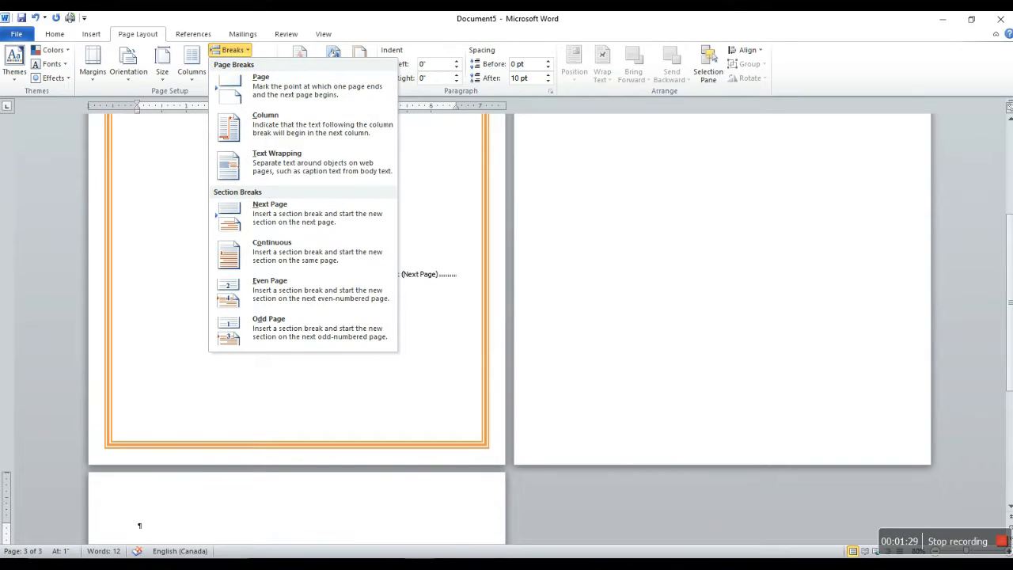
click(146, 526)
scroll(218, 514, down, 3)
scroll(218, 514, down, 5)
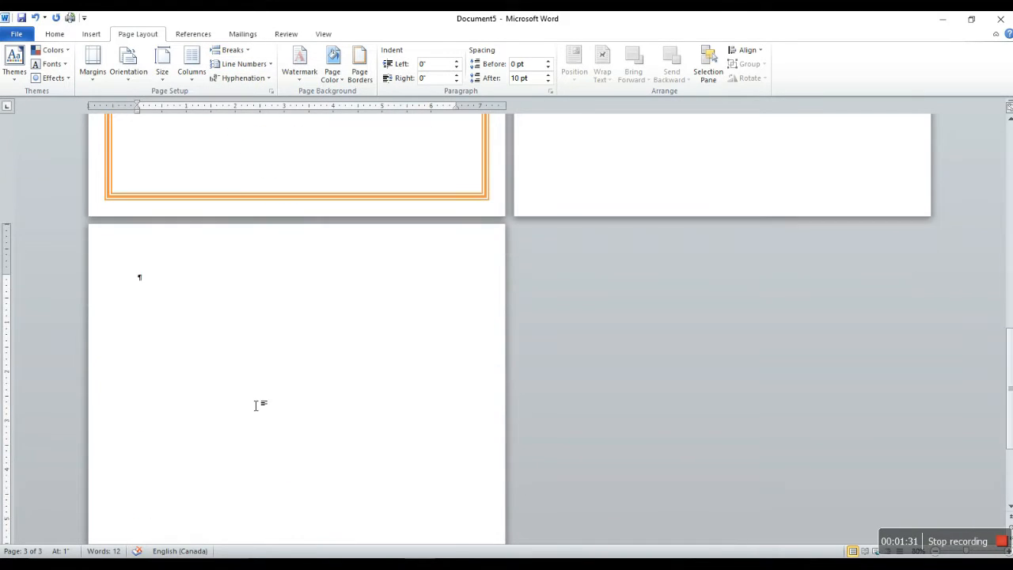
scroll(264, 385, down, 1)
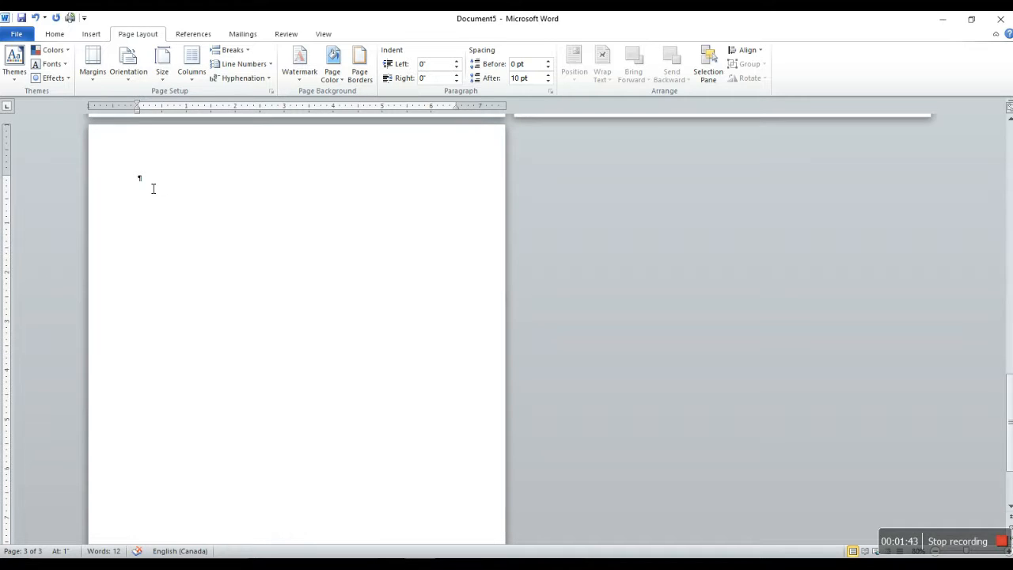
- Enter "First Level Heading" at the start of the third page and apply the Heading 1 style to it
text(First Level)
text(Heading)
key(Return)
click(54, 34)
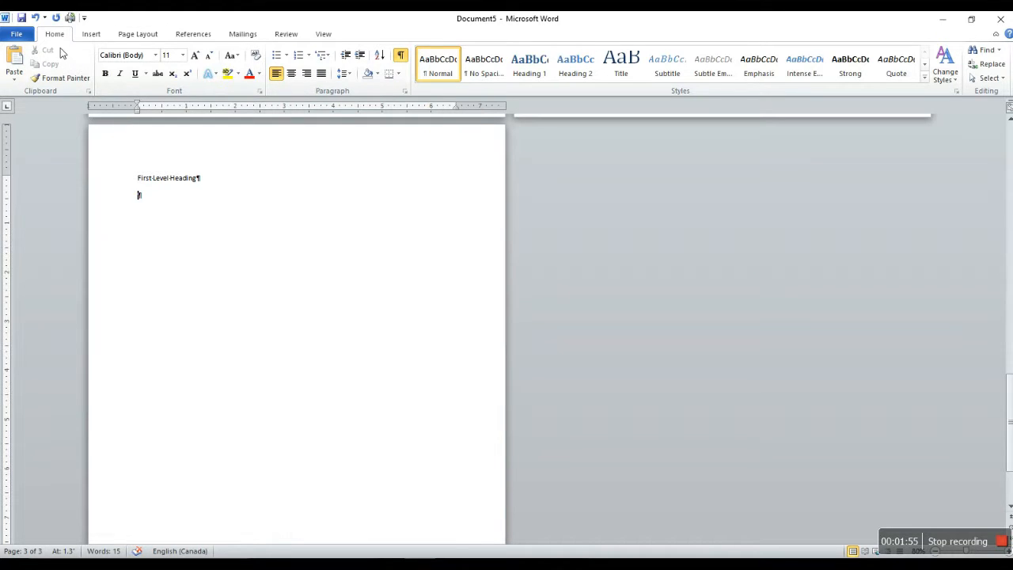
click(131, 180)
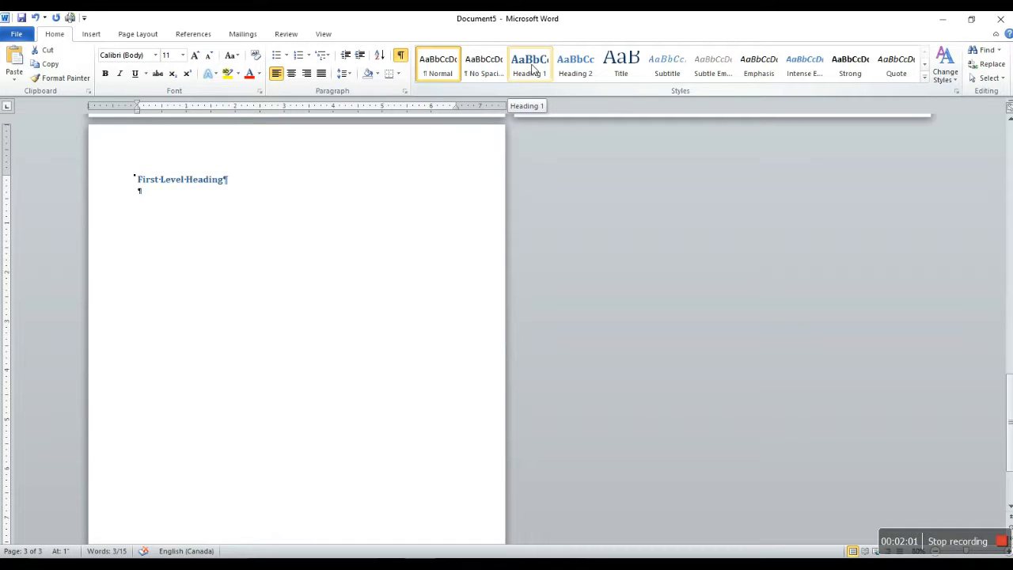
click(533, 70)
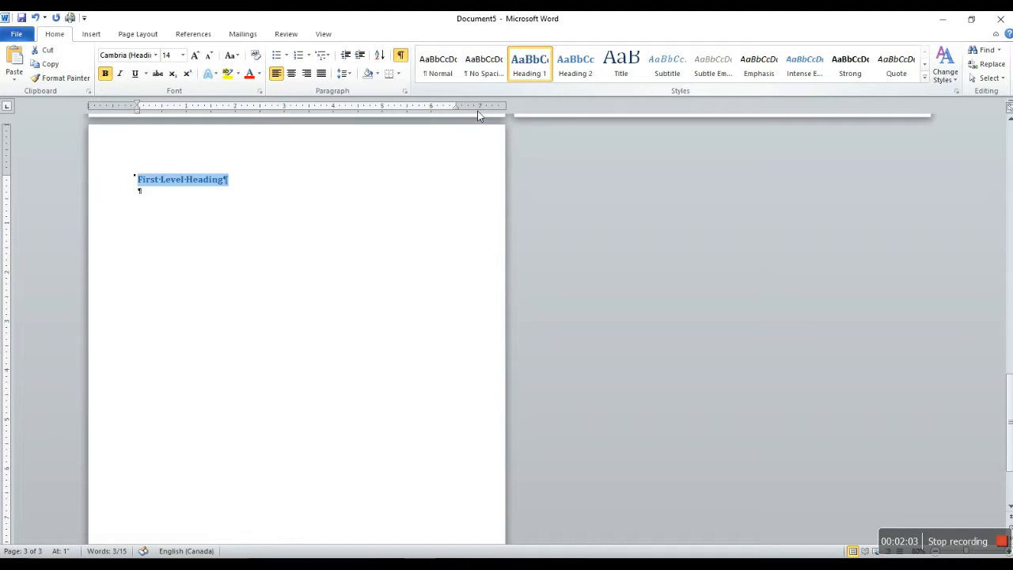
- Add the line "Second Level Heading" below the first heading, capitalizing "Heading", and apply the Heading 2 style to it
click(194, 192)
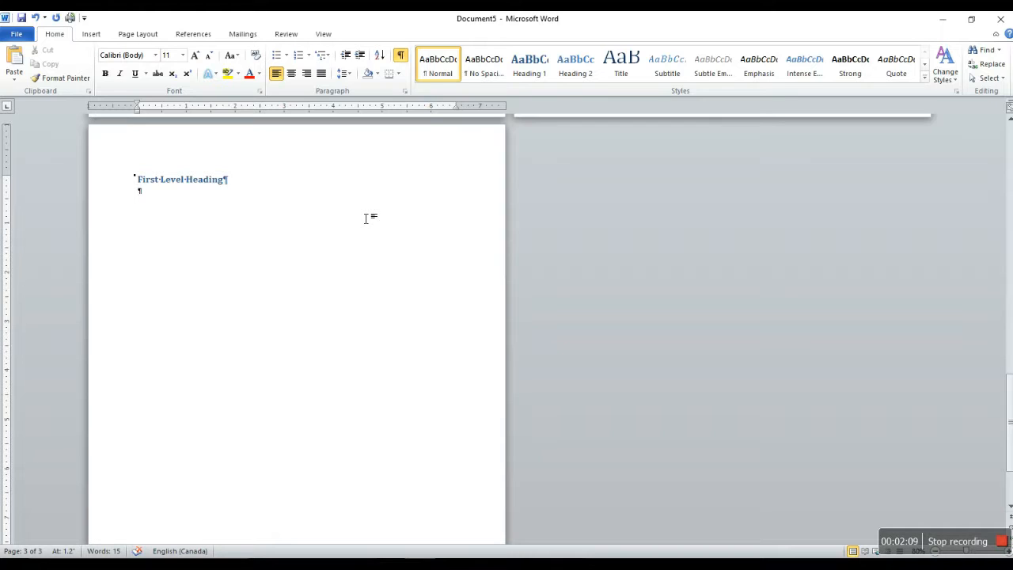
text(Second Level heading)
key(Return)
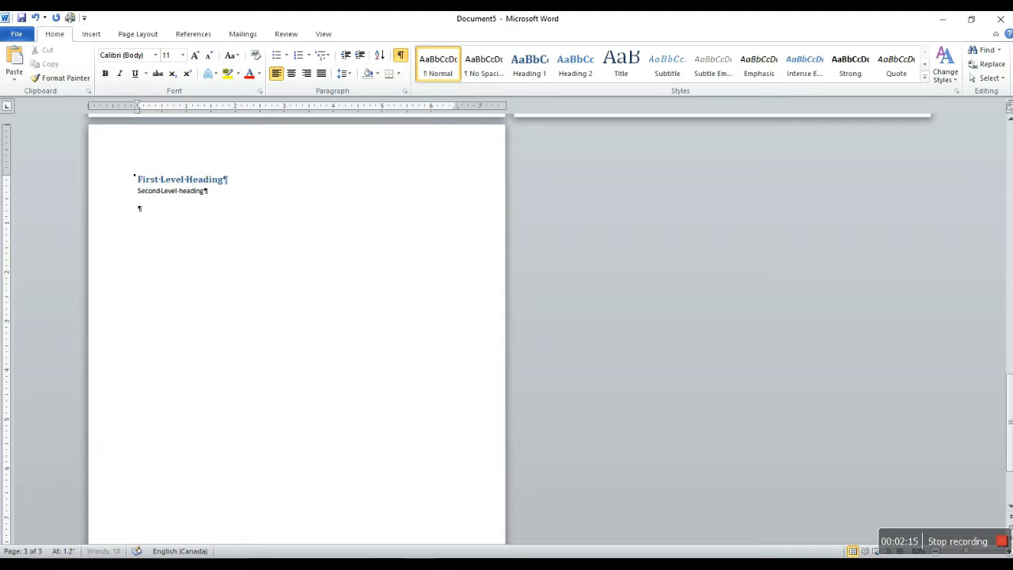
double_click(183, 192)
text(Heading)
click(129, 192)
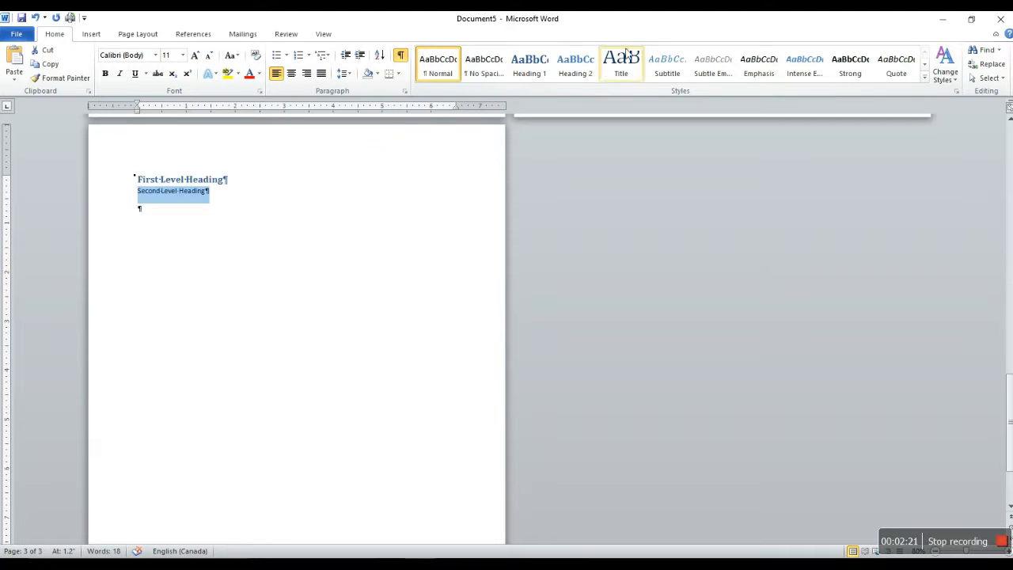
click(583, 66)
- Add the line "Third Level Heading" below the second-level heading and apply the Heading 3 style to it
click(166, 214)
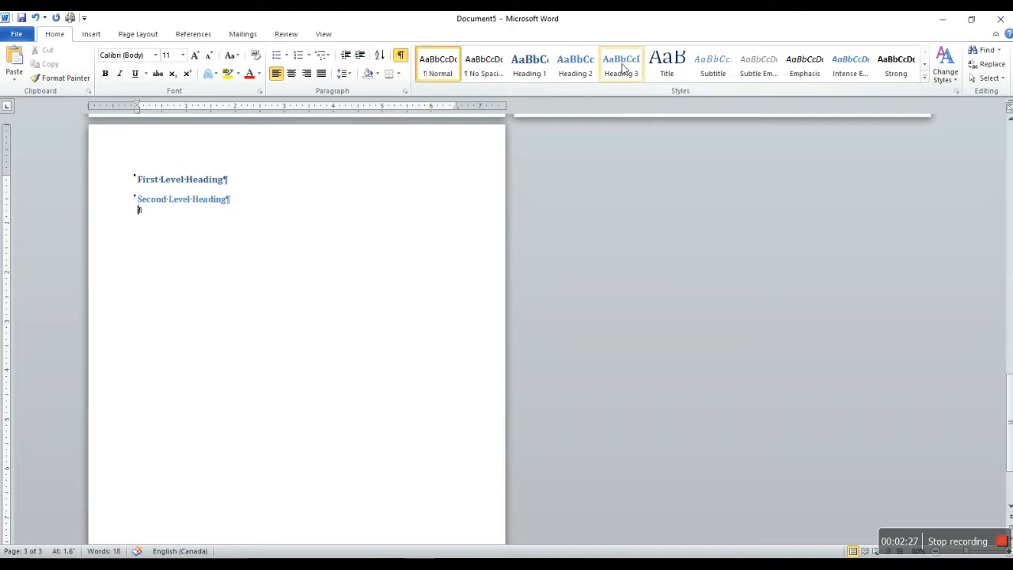
text(T)
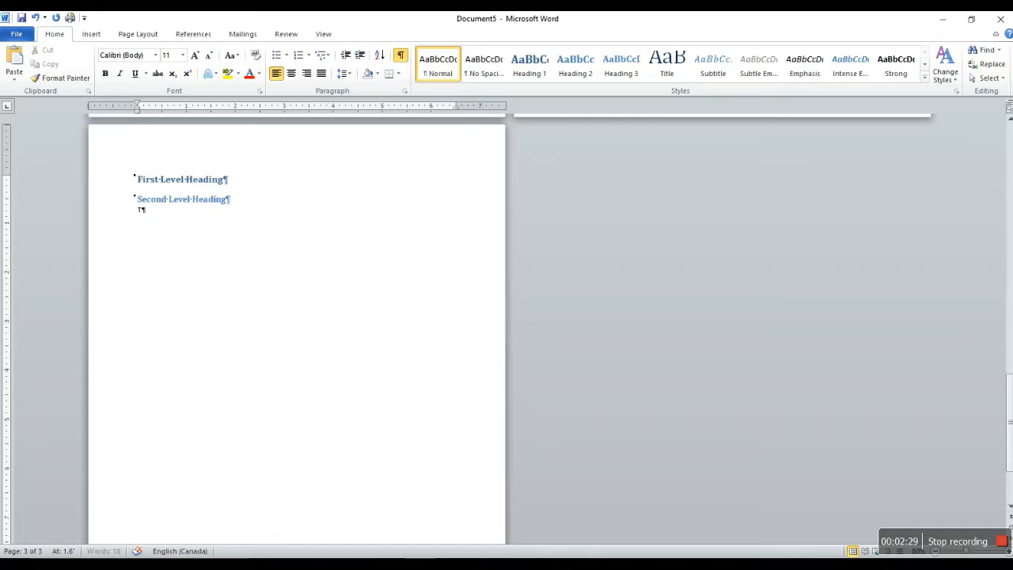
text(hird Level Heading)
click(129, 216)
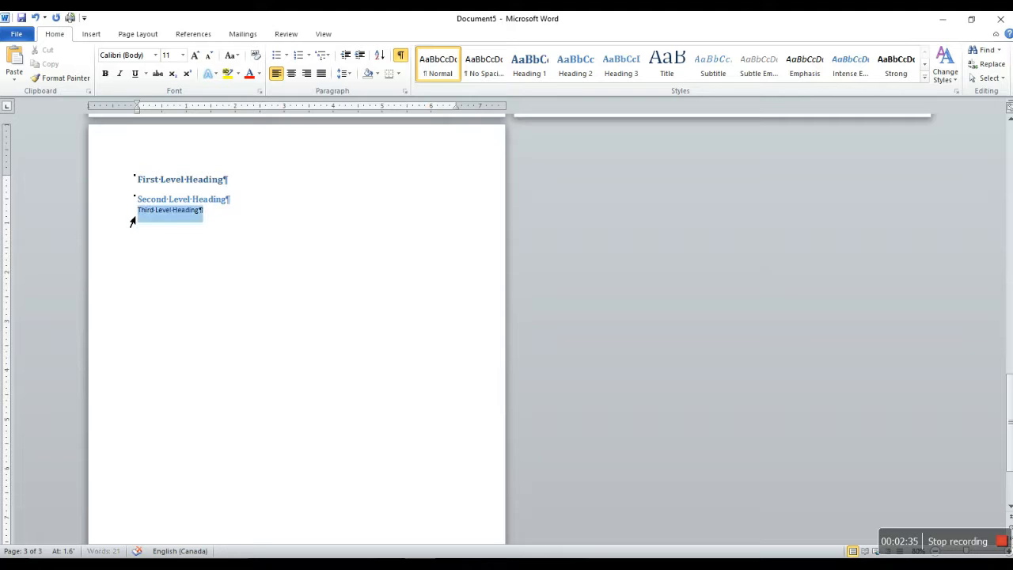
click(624, 78)
click(270, 199)
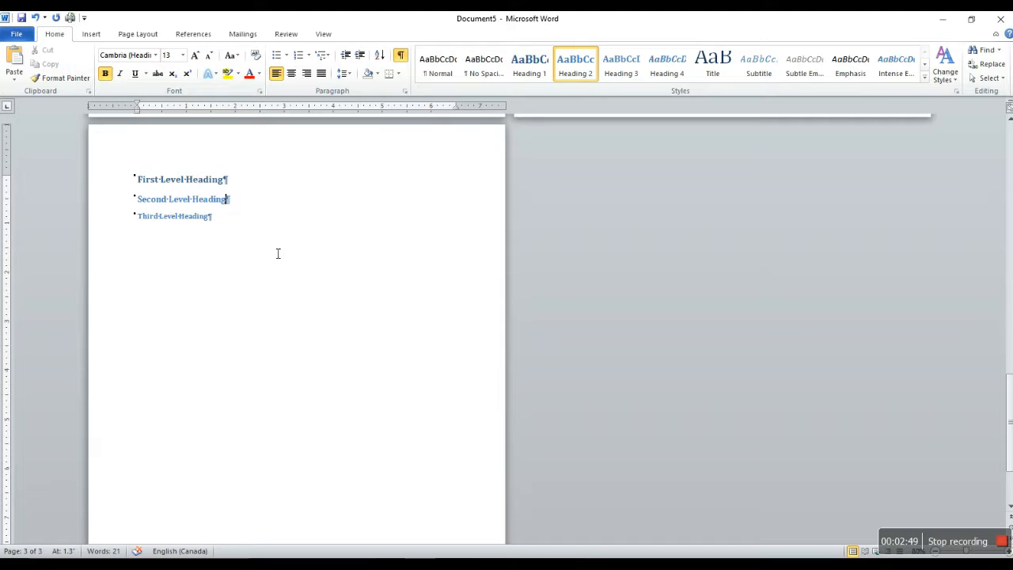
- Format the "First Level Heading" line in Garamond, size 24, with black font color
click(133, 181)
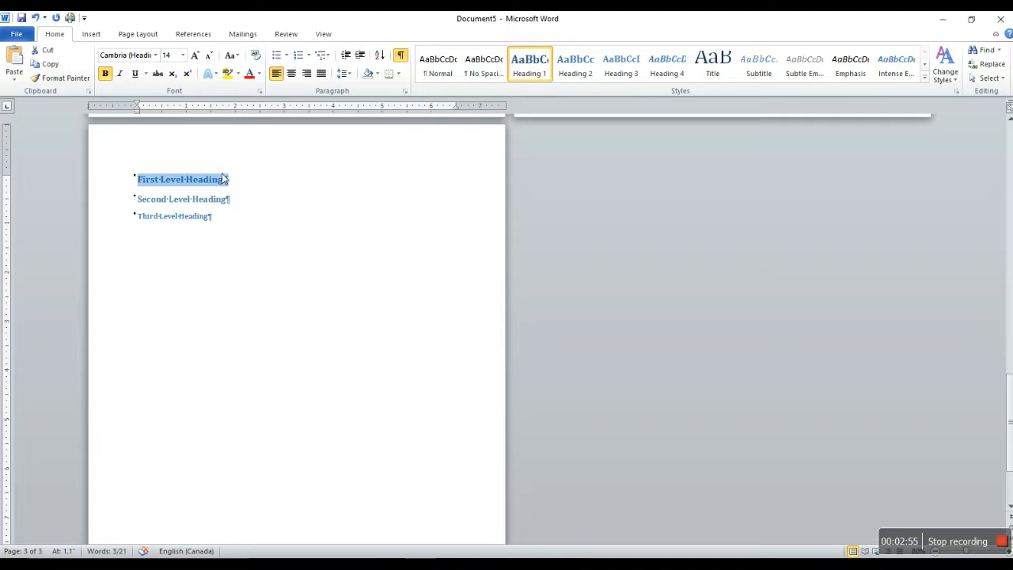
click(155, 56)
click(156, 55)
click(155, 56)
click(138, 142)
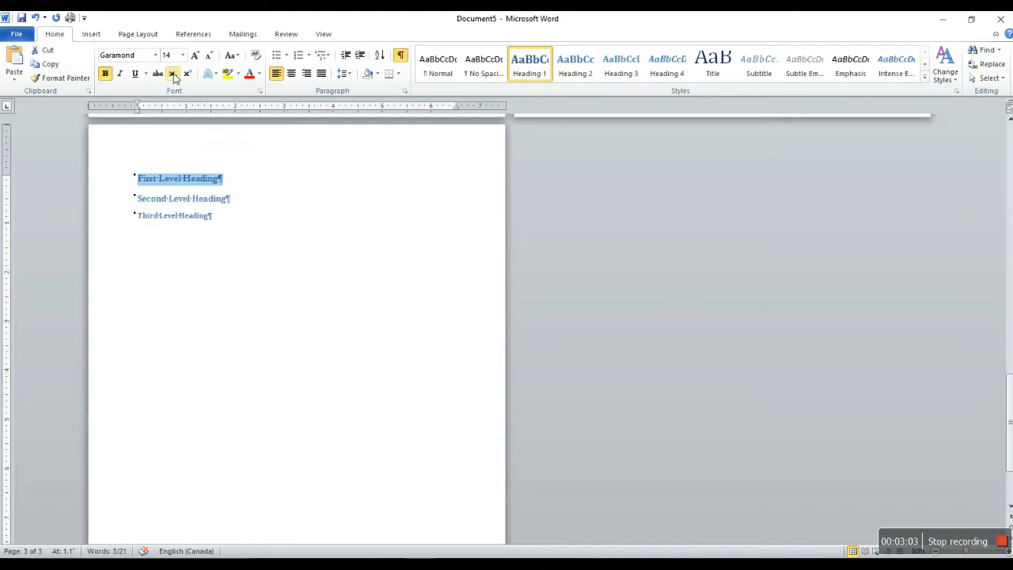
click(183, 56)
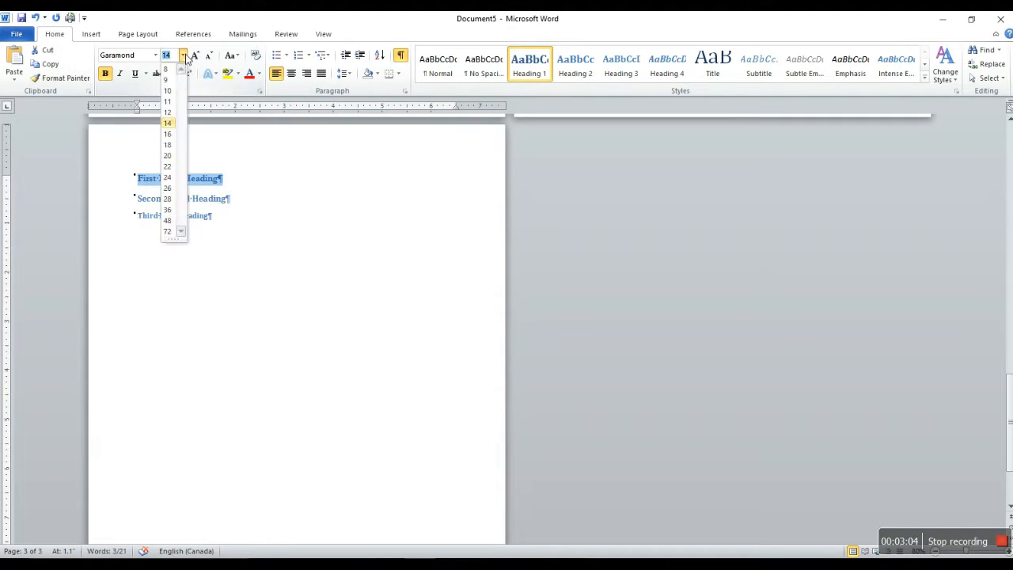
click(170, 165)
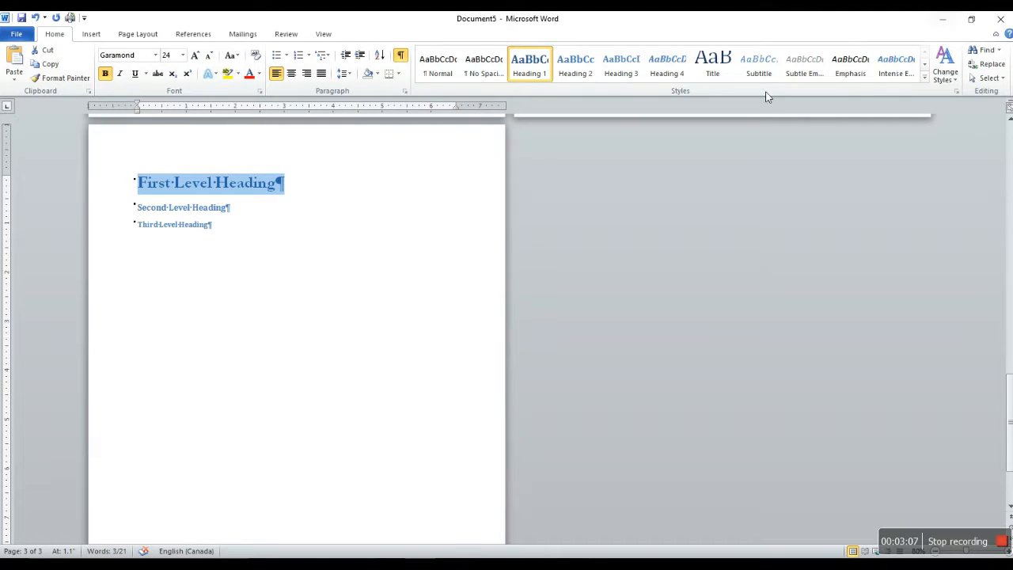
click(259, 73)
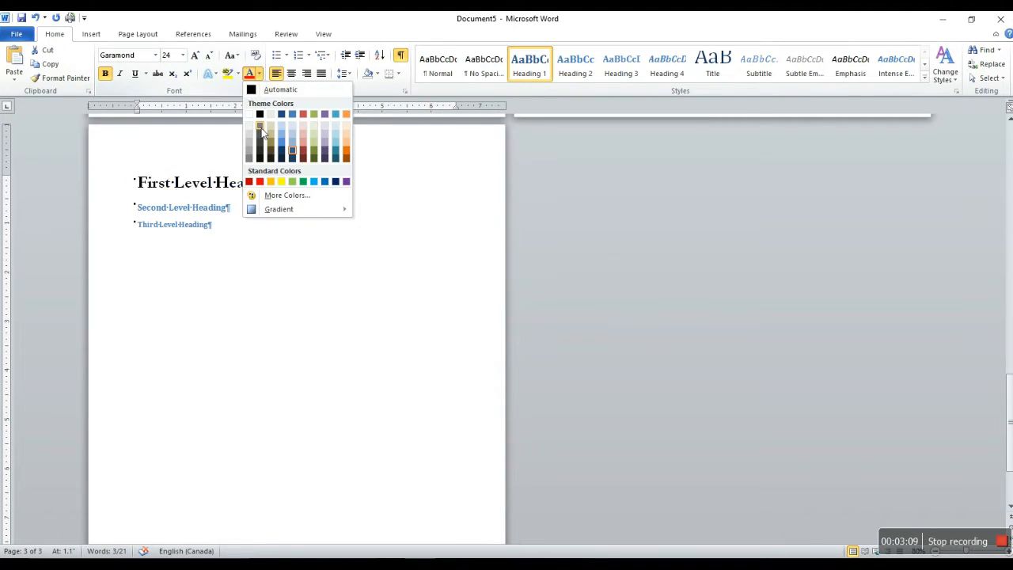
click(262, 115)
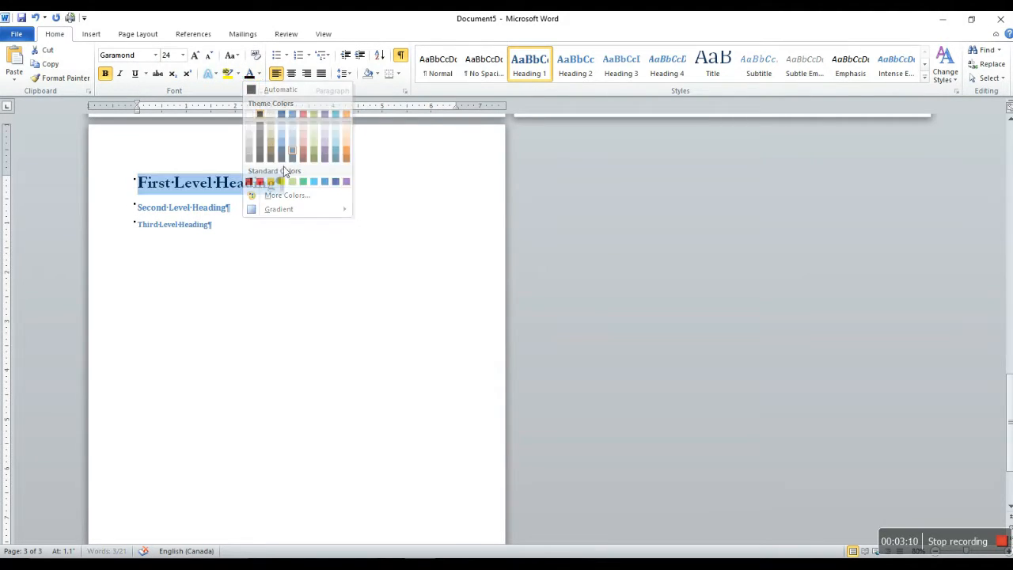
- Update the Heading 1 style to match the reformatted "First Level Heading" line
right_click(532, 65)
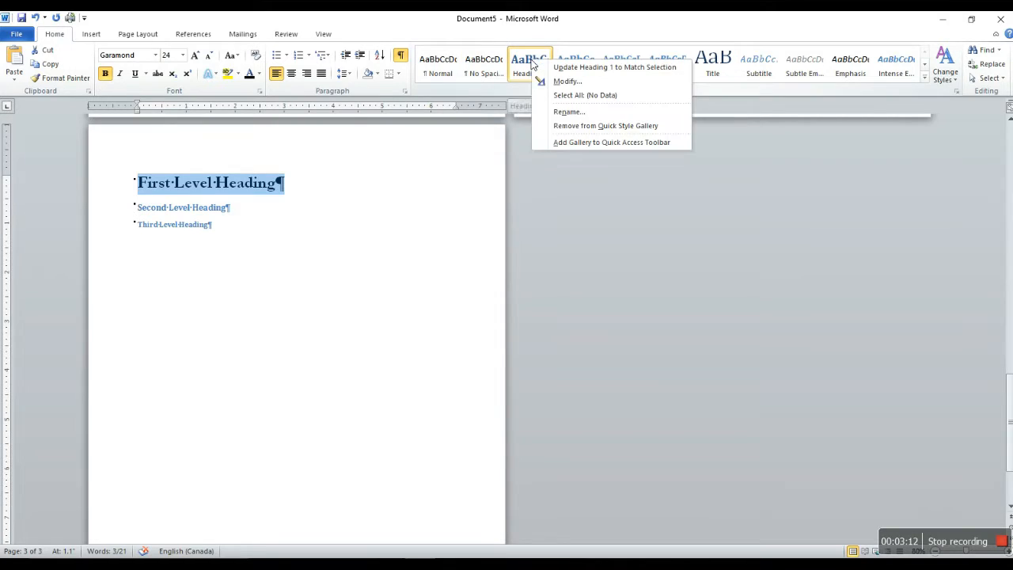
click(584, 72)
click(248, 198)
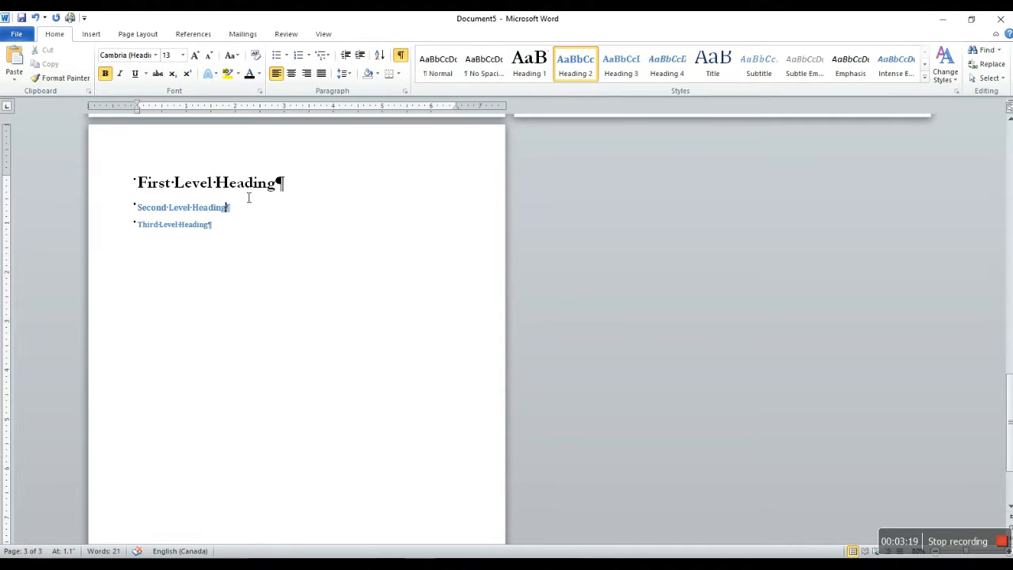
- Add the line "Heading 1" below the third-level heading and apply the Heading 1 style to it
click(271, 235)
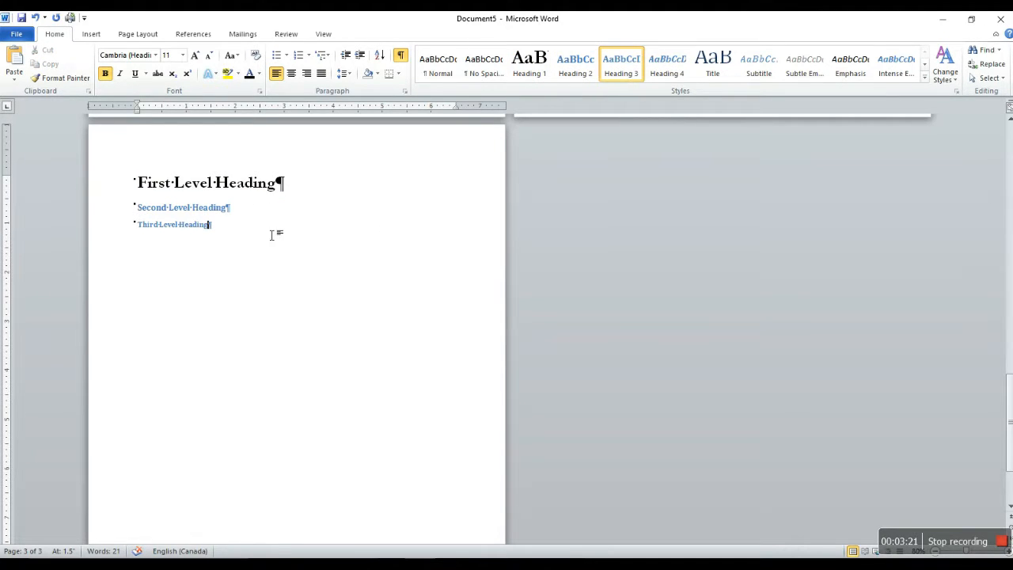
key(Return)
text(heading 1)
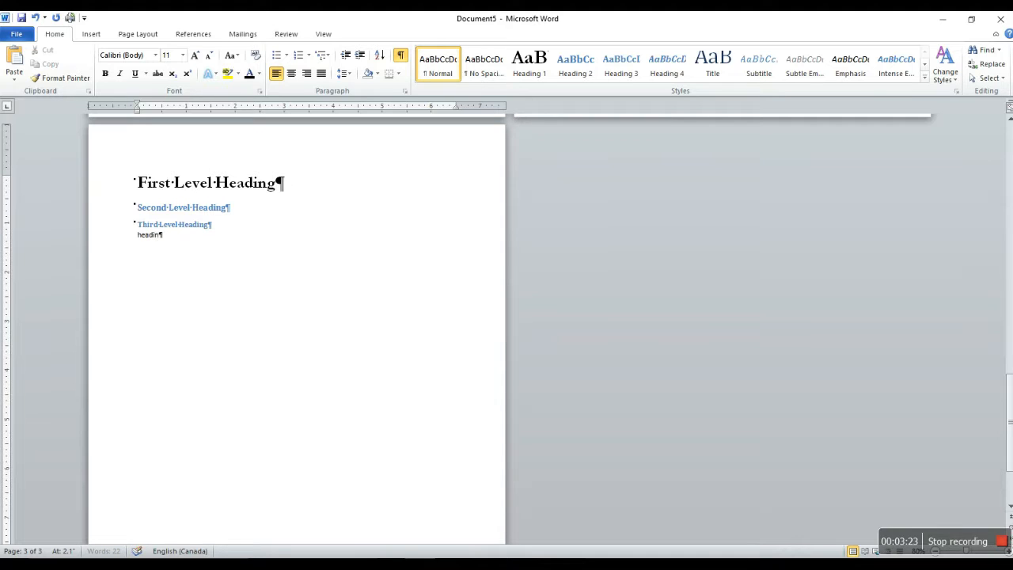
click(127, 236)
click(530, 63)
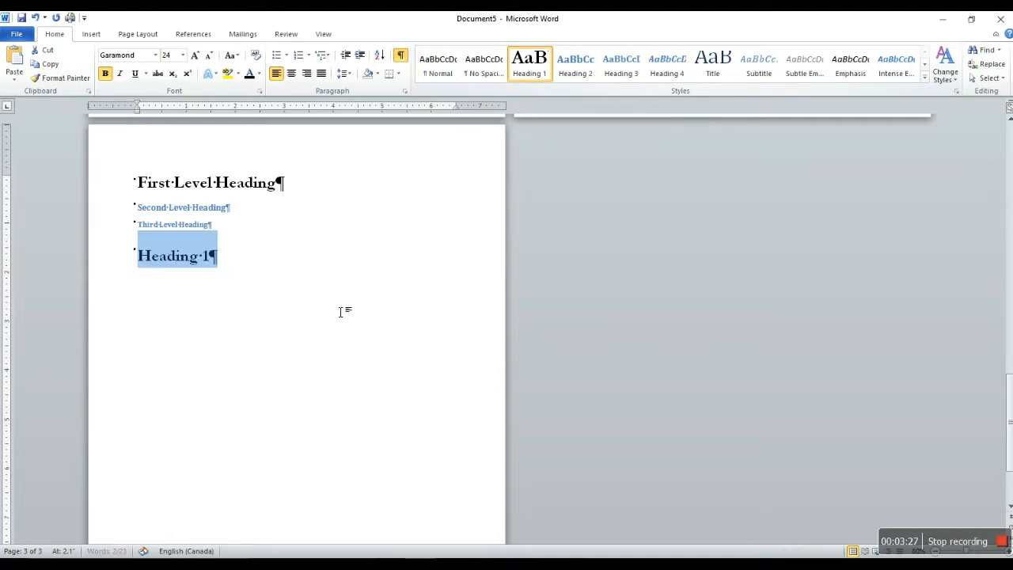
- Add the line "Heading Level 2" below the "Heading 1" line and apply the Heading 2 style to it
click(250, 271)
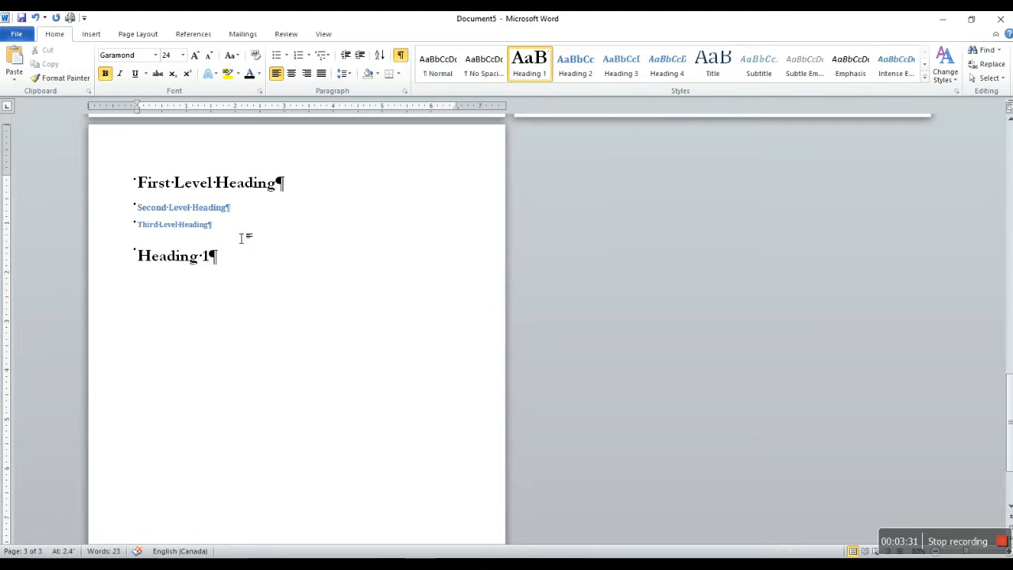
key(Return)
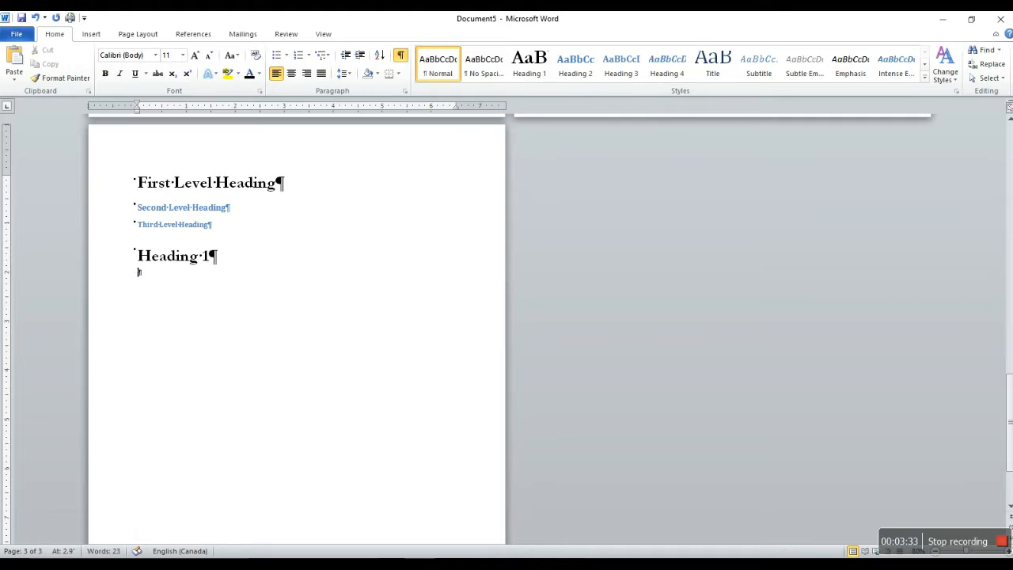
text(He)
text(ading)
text( 1)
text(evel )
text(2)
click(130, 264)
click(131, 273)
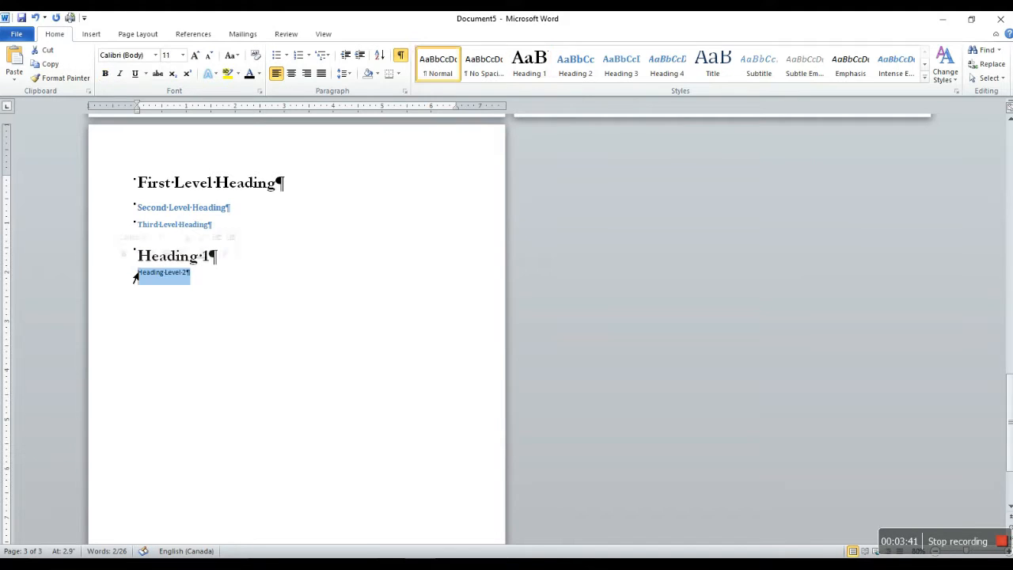
click(584, 70)
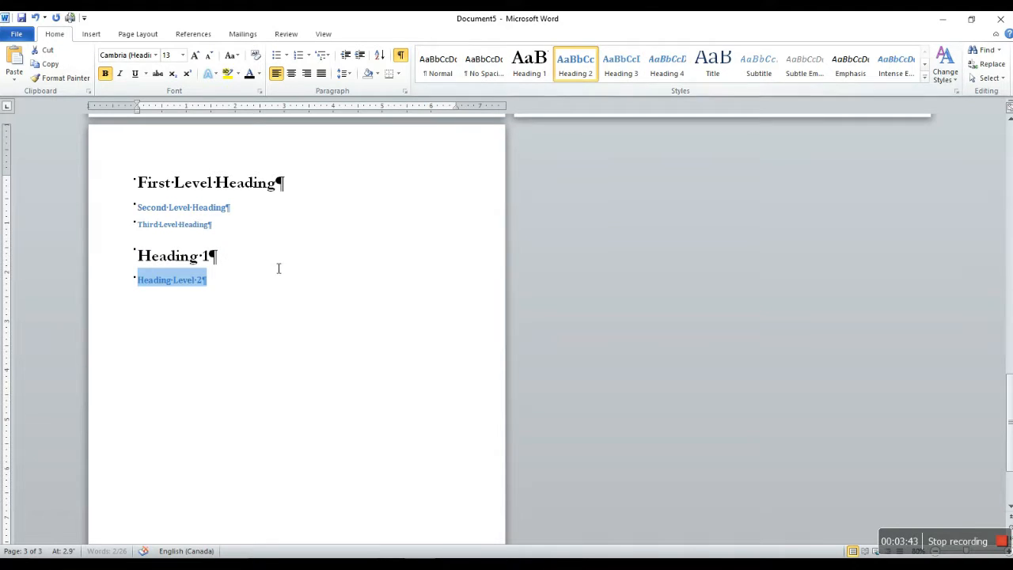
click(278, 264)
- Modify the Heading 2 style to use the Bradley Hand ITC font at size 22
right_click(577, 64)
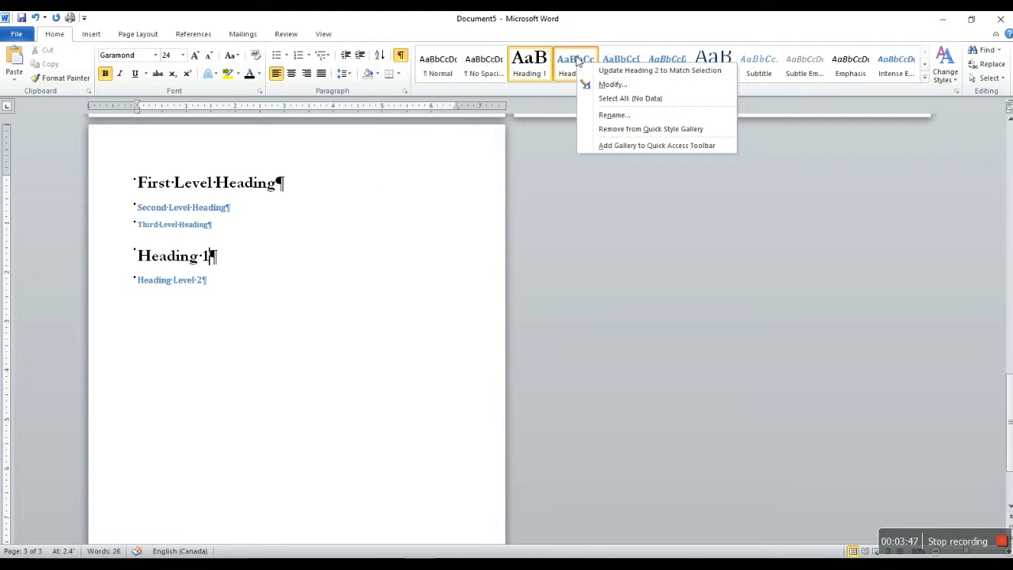
click(616, 84)
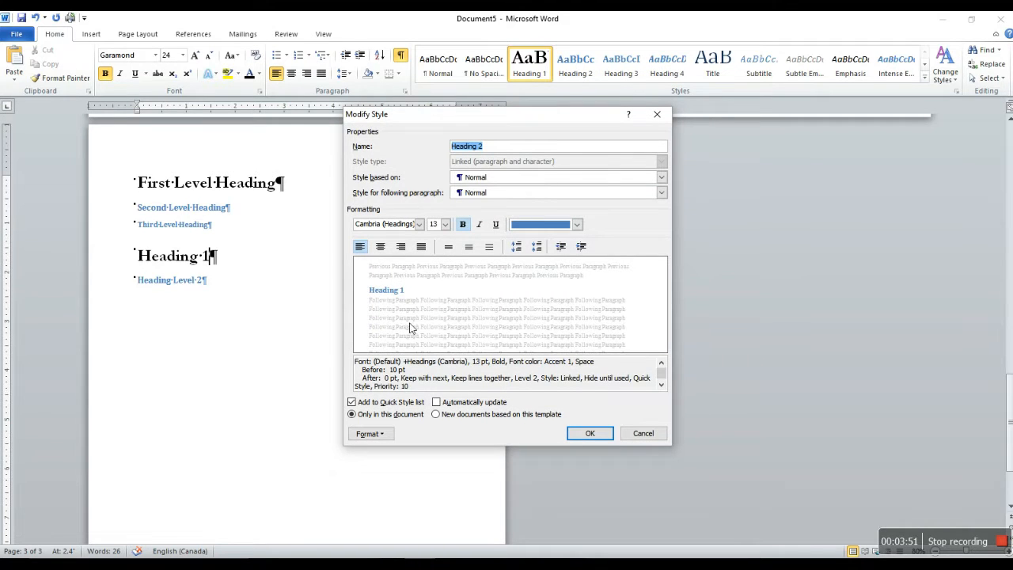
click(419, 225)
click(414, 283)
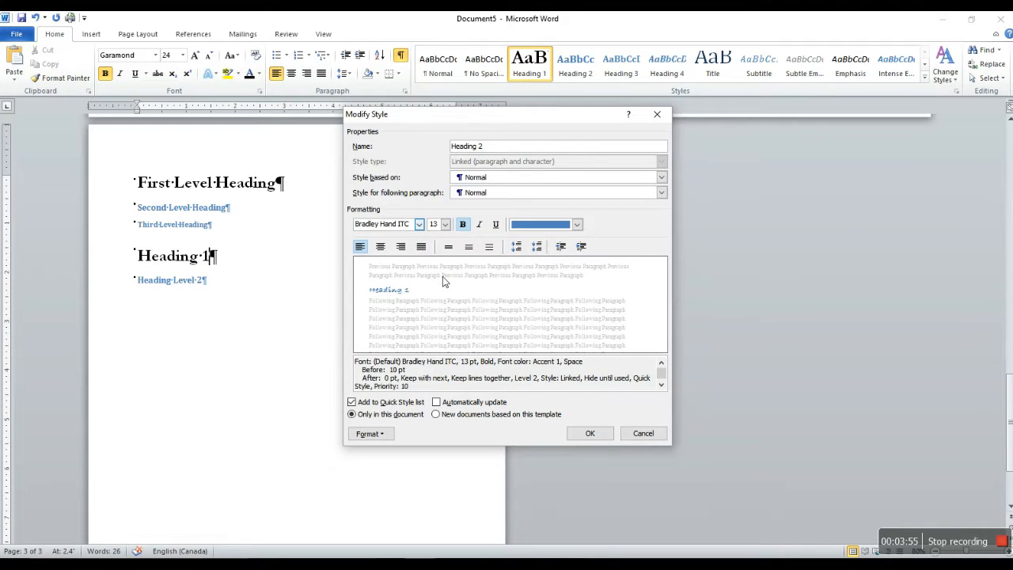
click(446, 226)
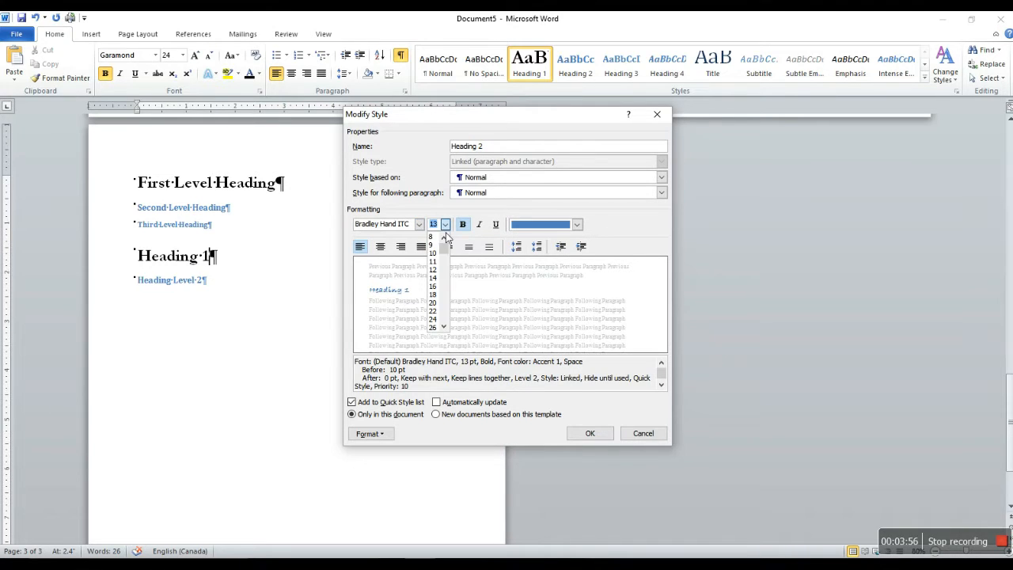
click(435, 323)
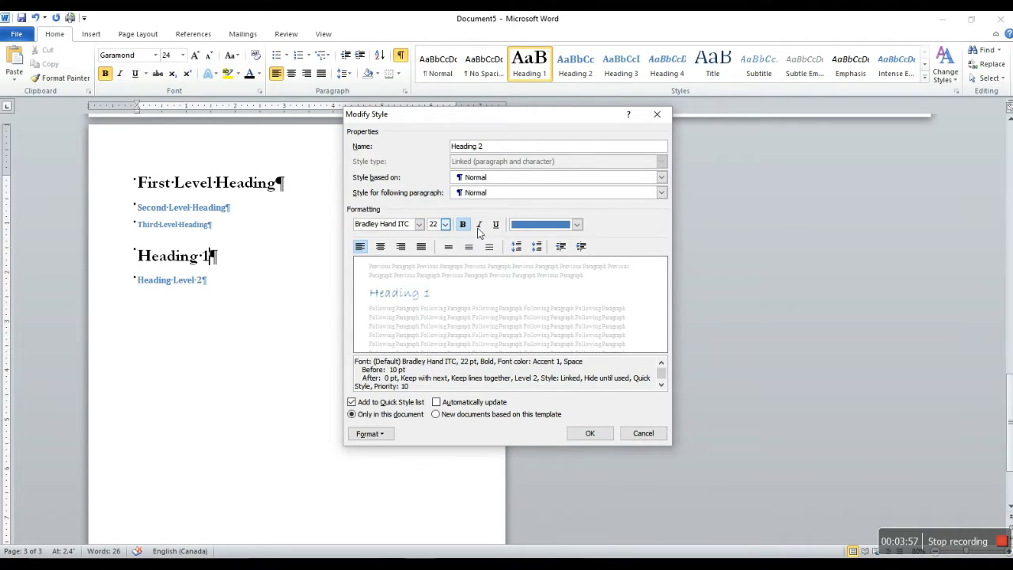
- Make the Heading 2 style purple (Accent 4), italic and not bold, enable automatic updating, and accept the style changes
click(576, 224)
click(591, 265)
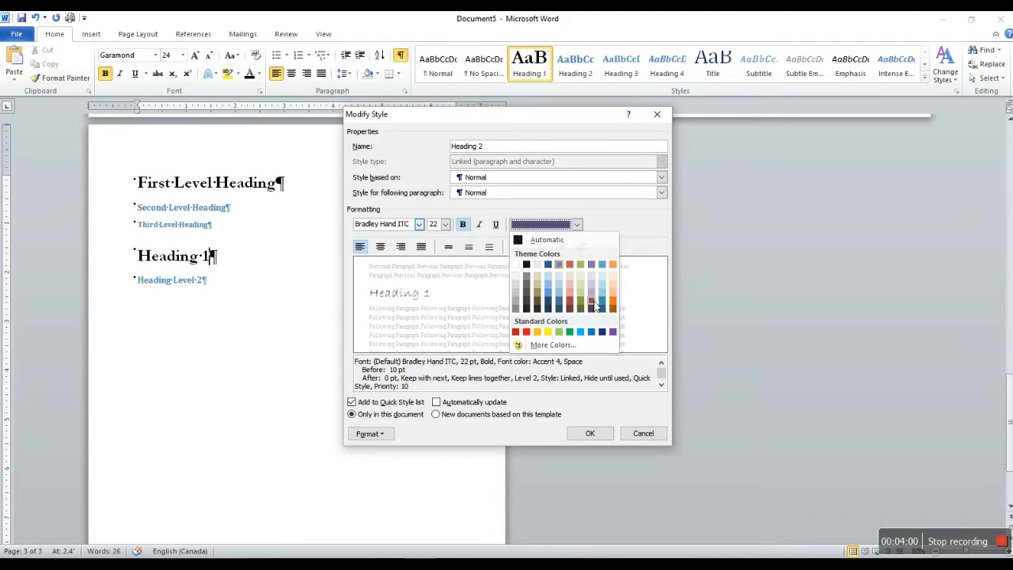
click(481, 224)
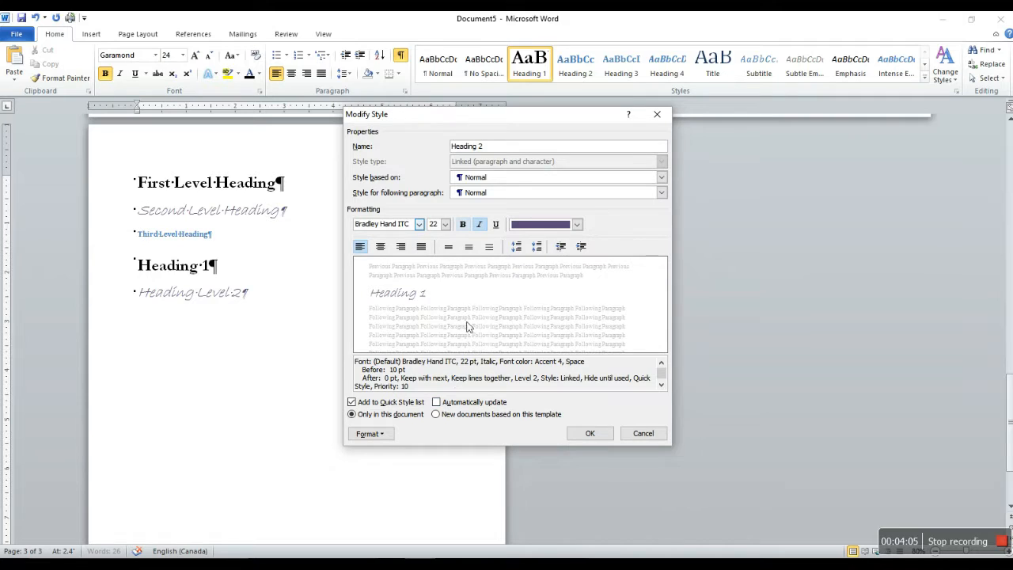
click(436, 403)
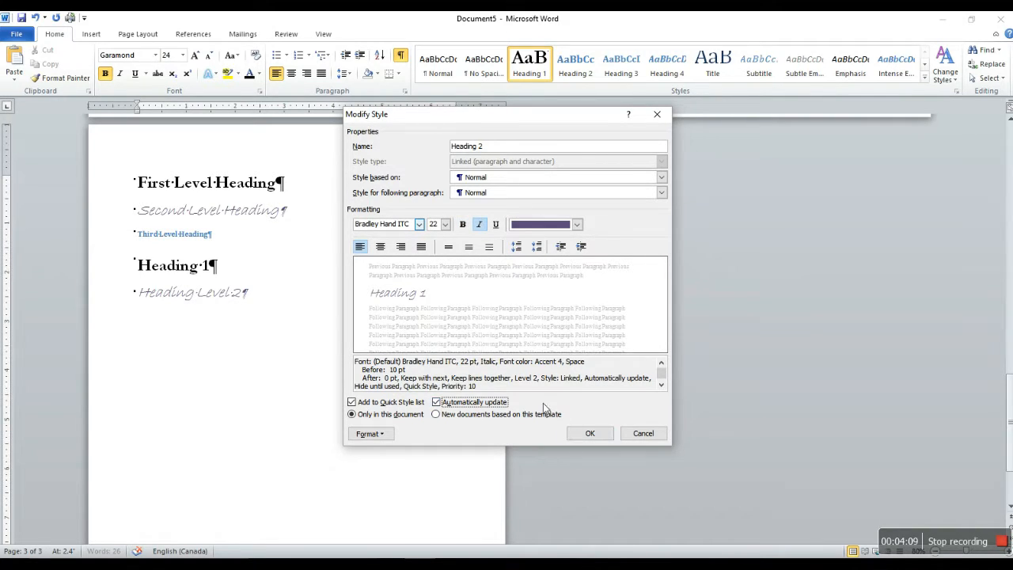
click(592, 433)
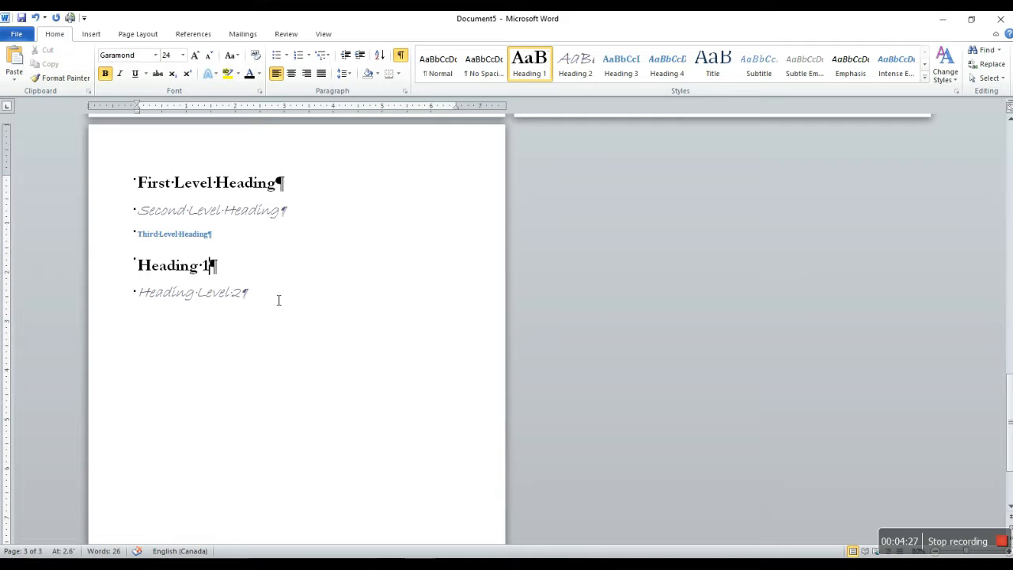
- Leave blank lines below "Heading Level 2" and enter "One", "Two" and "Three" on separate lines
click(273, 295)
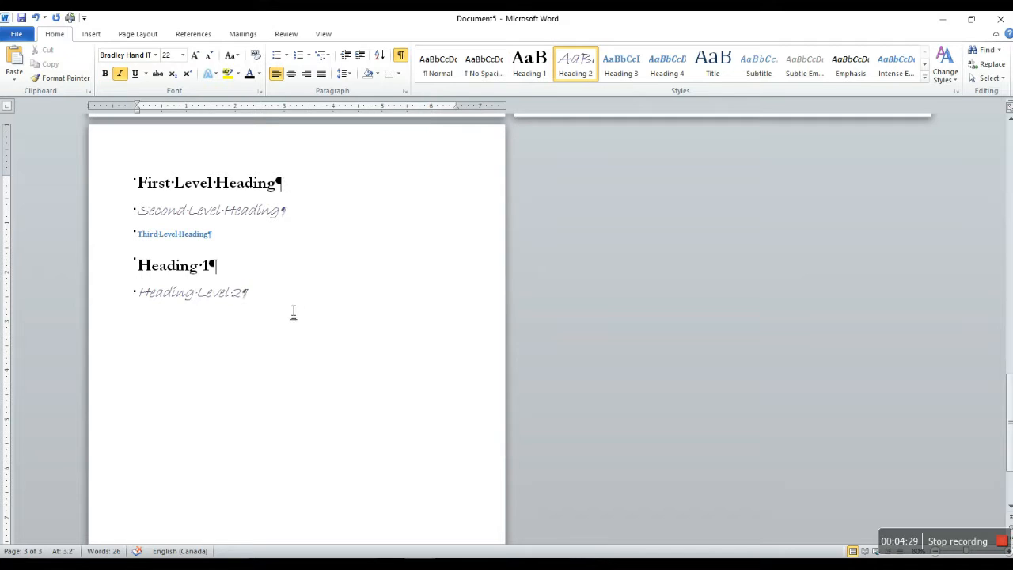
key(Return)
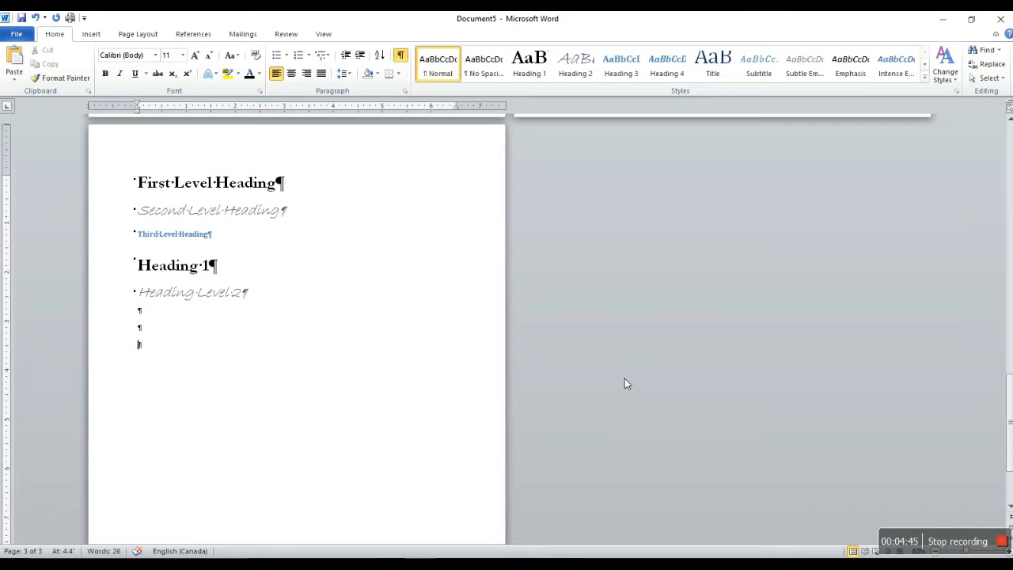
text(One¶)
key(Return)
text(Two\)
key(BackSpace)
key(Return)
text(three)
- Turn the lines One, Two and Three into a numbered list in the 1., 2., 3. format
drag(110, 336, 141, 346)
click(139, 387)
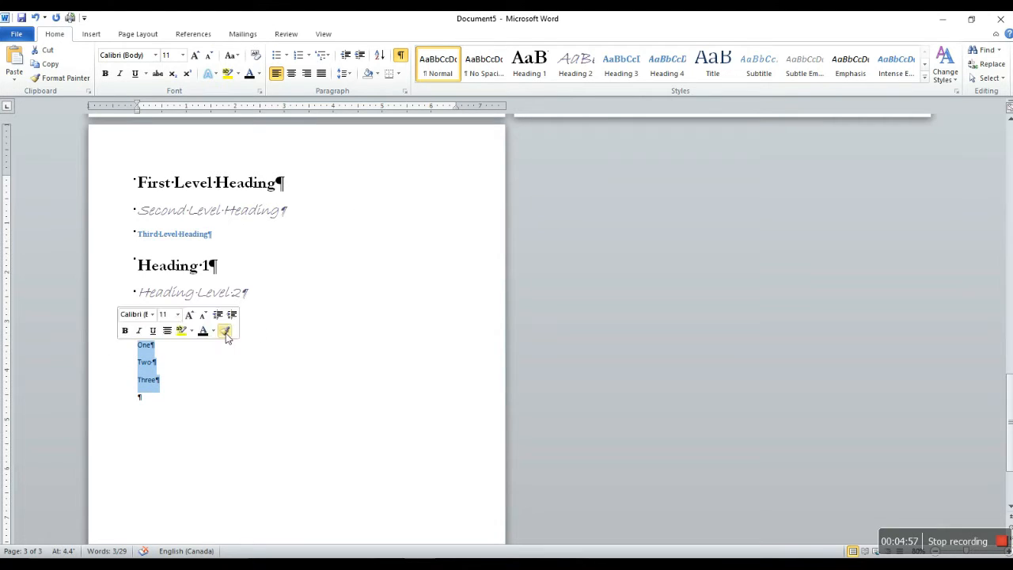
click(309, 57)
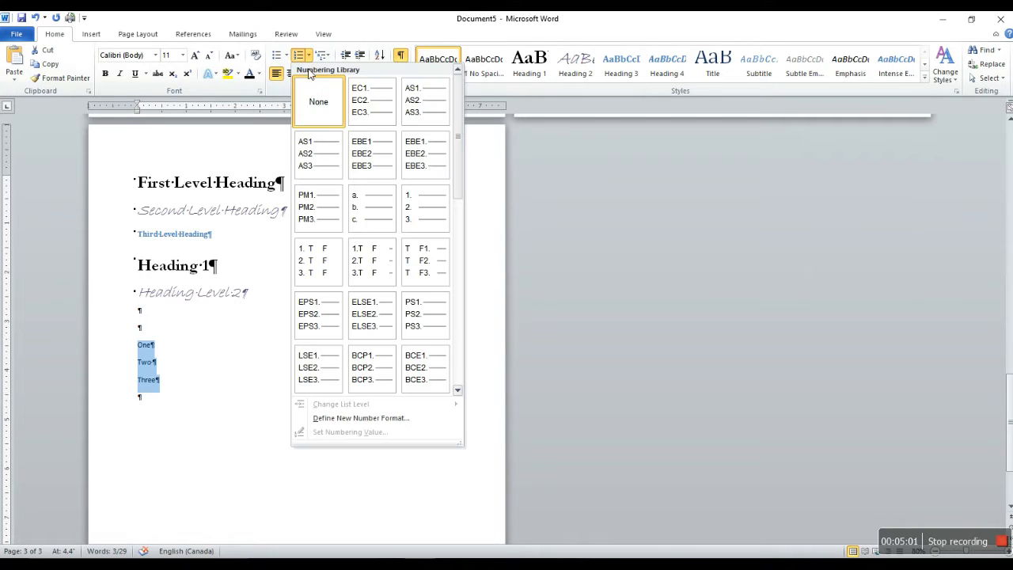
click(423, 213)
- Leave a blank line below the numbered list and enter "Eggs", "Milk" and "Juice" on separate lines
click(144, 386)
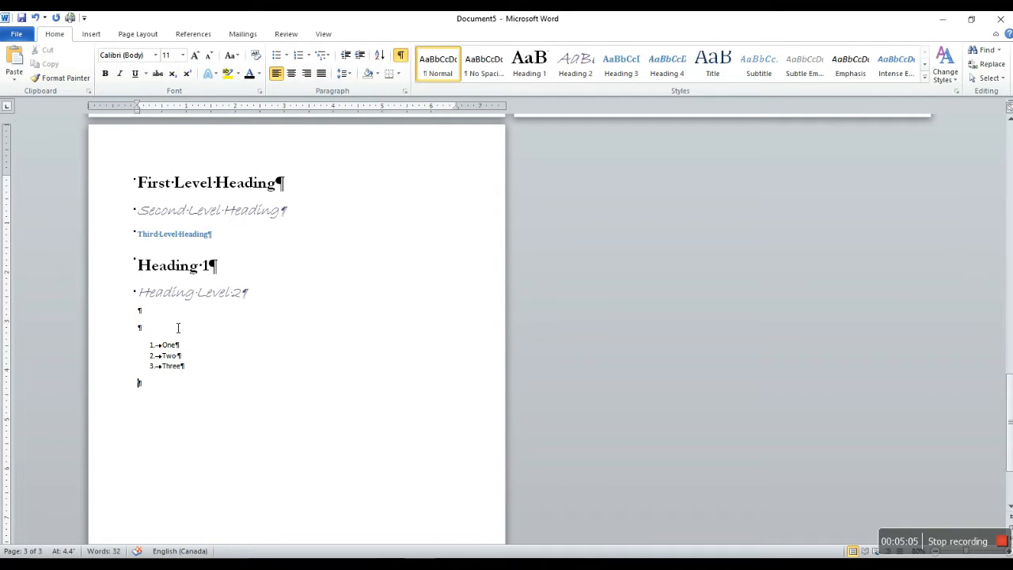
double_click(181, 438)
key(Return)
text(eggs)
key(Return)
text(milk)
key(Return)
text(juice)
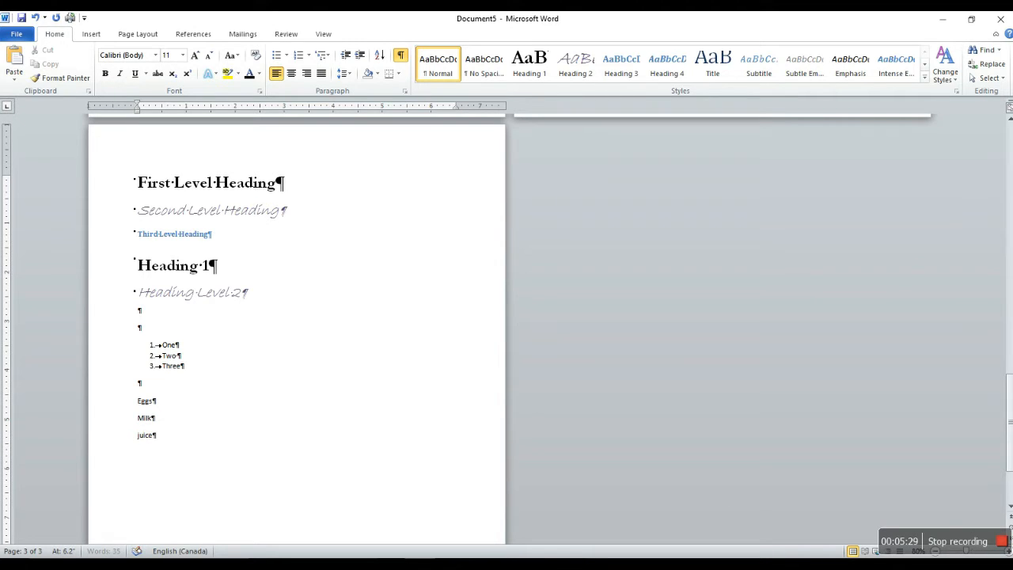
key(Return)
- Turn the lines Eggs, Milk and Juice into a bulleted list with asterisk bullets
click(133, 410)
drag(131, 416, 132, 437)
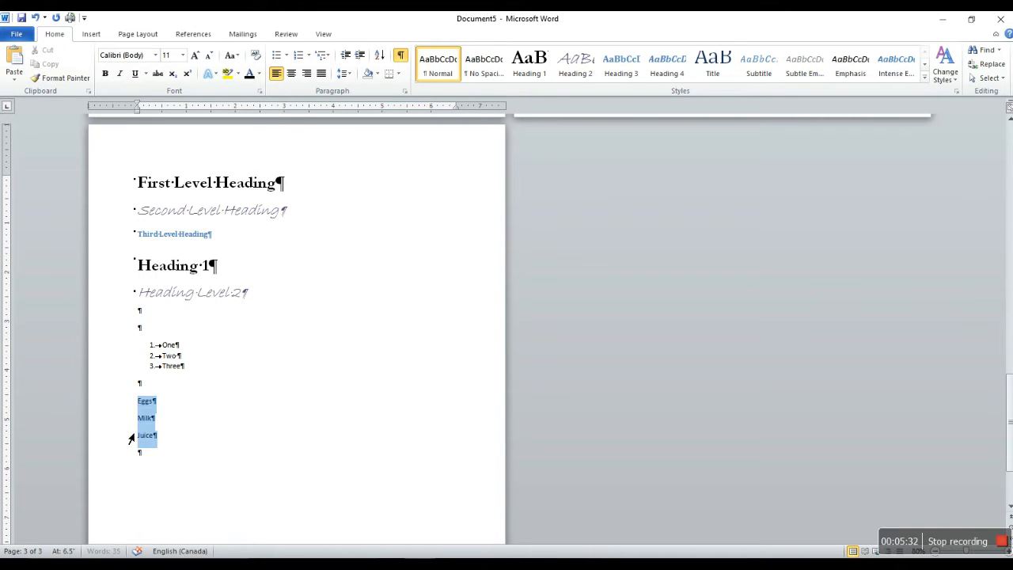
click(286, 56)
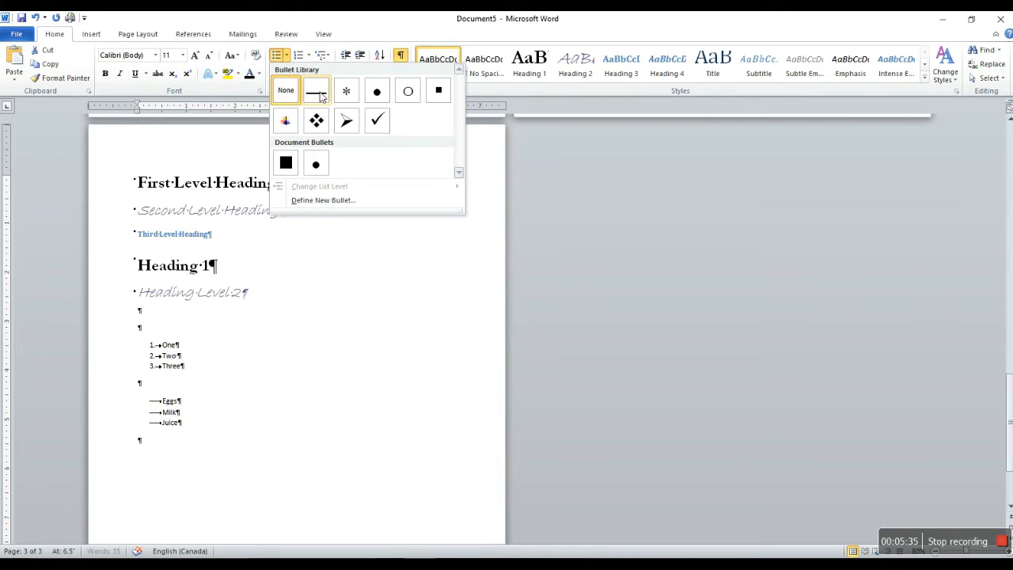
click(346, 91)
click(208, 415)
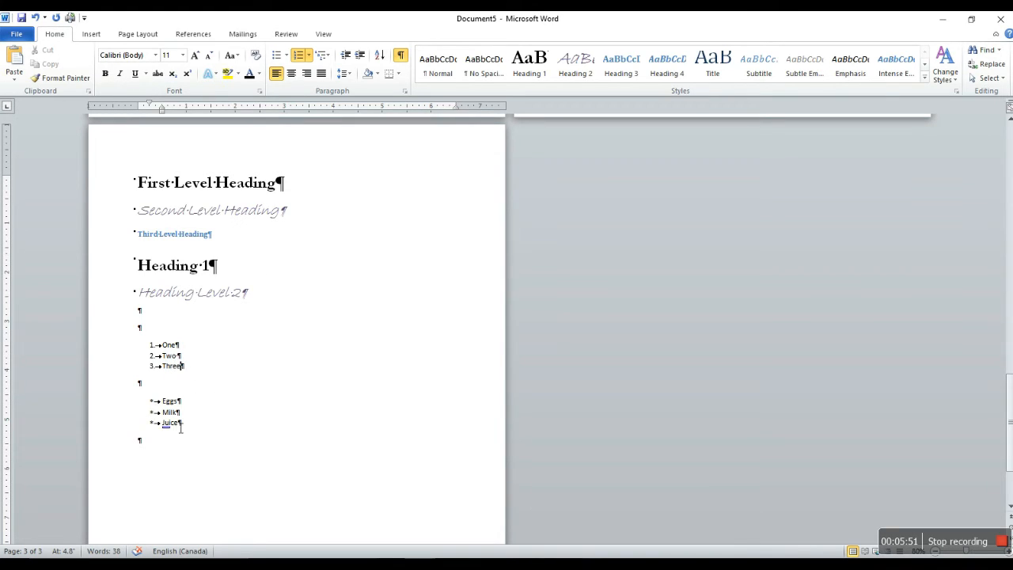
click(155, 441)
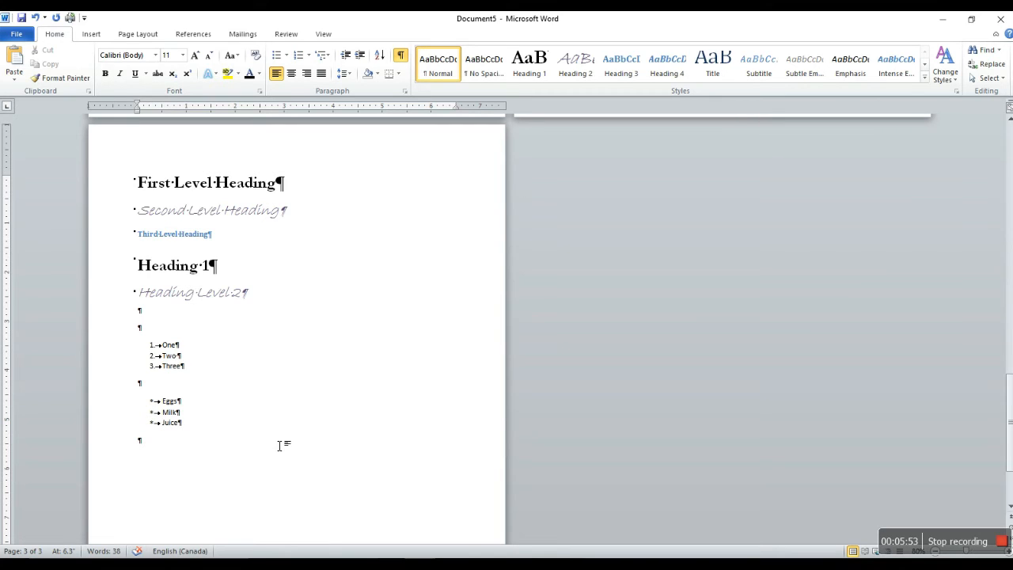